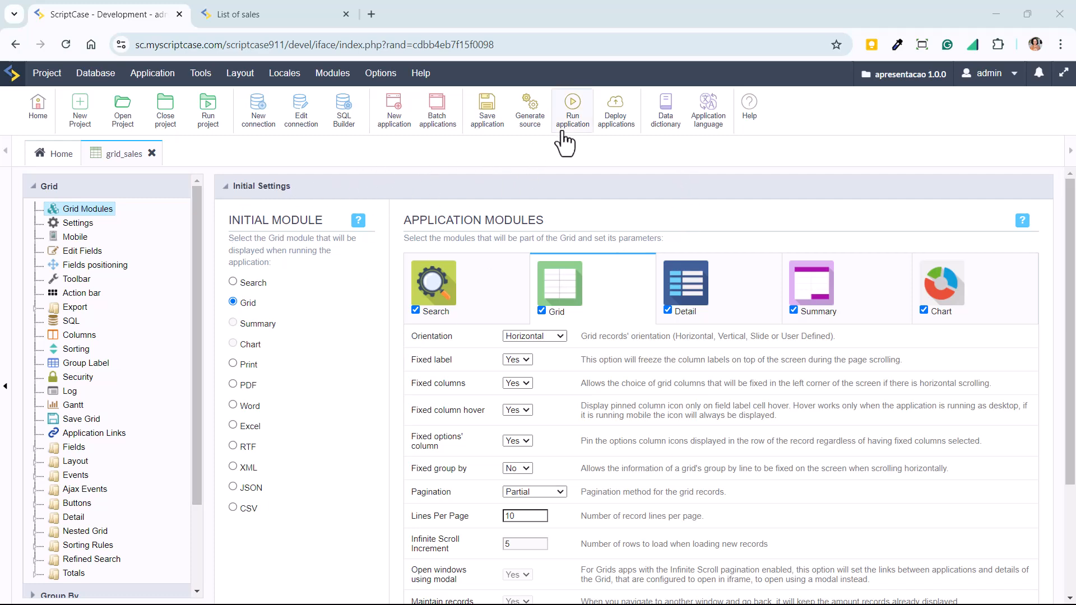
Run the grid_sales application and look over the generated sales list
left_click(562, 125)
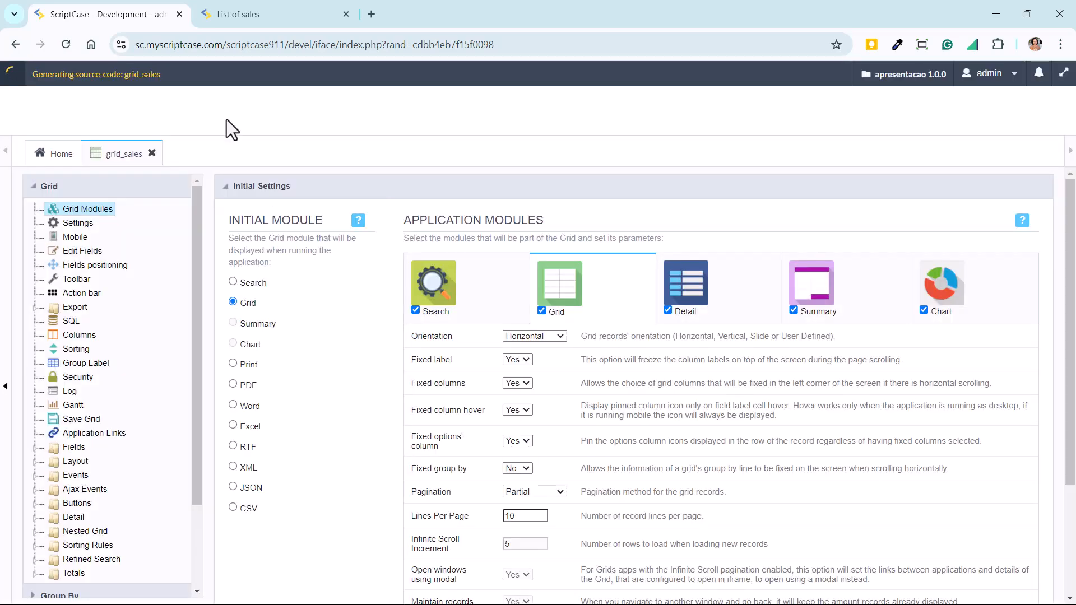
left_click(233, 13)
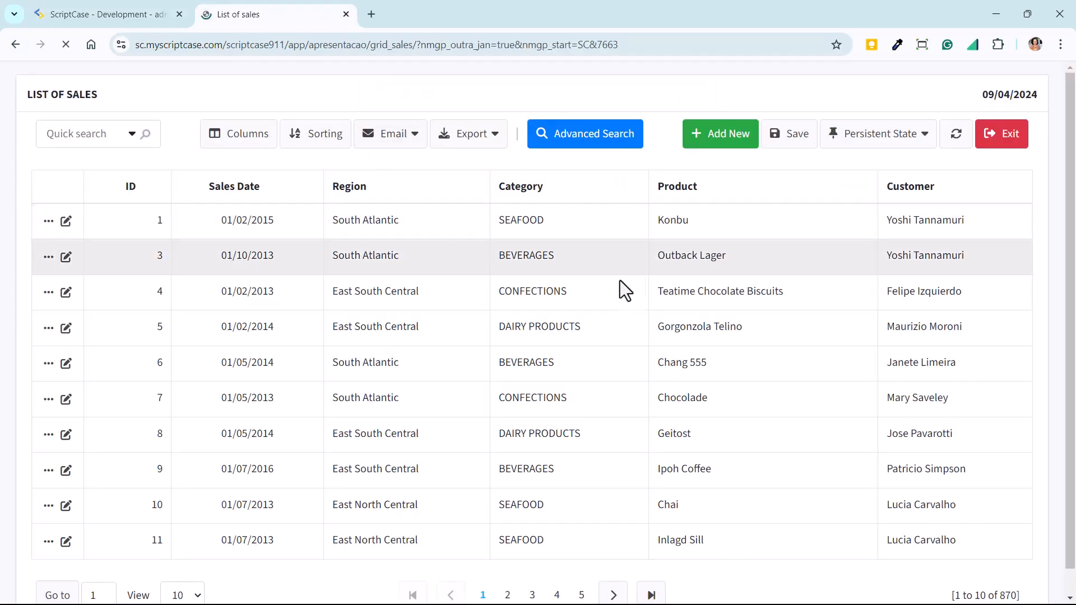
scroll(666, 355, "down", 1)
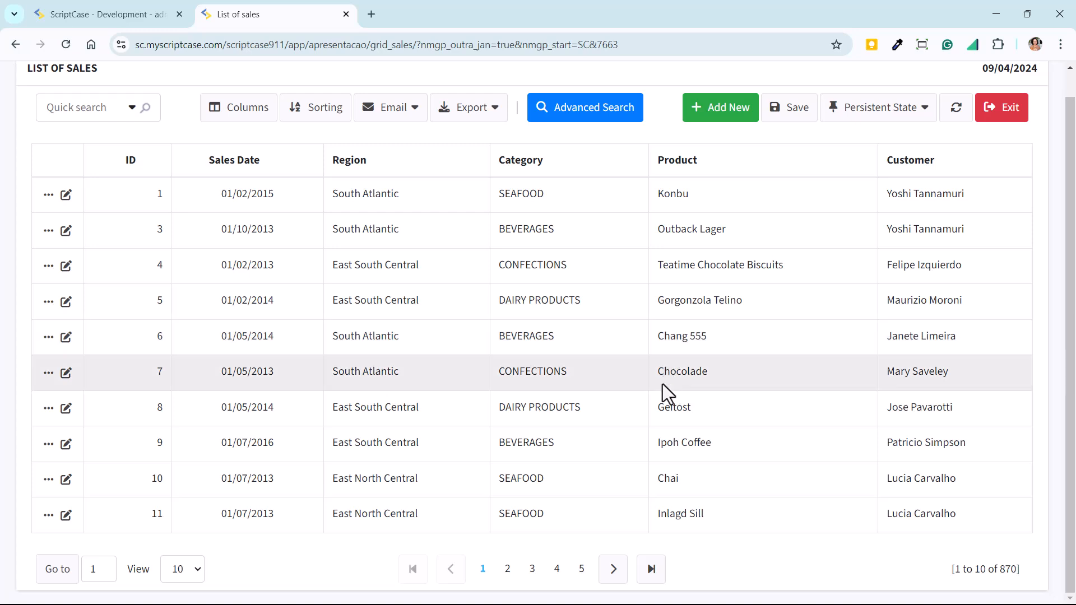
scroll(664, 392, "up", 1)
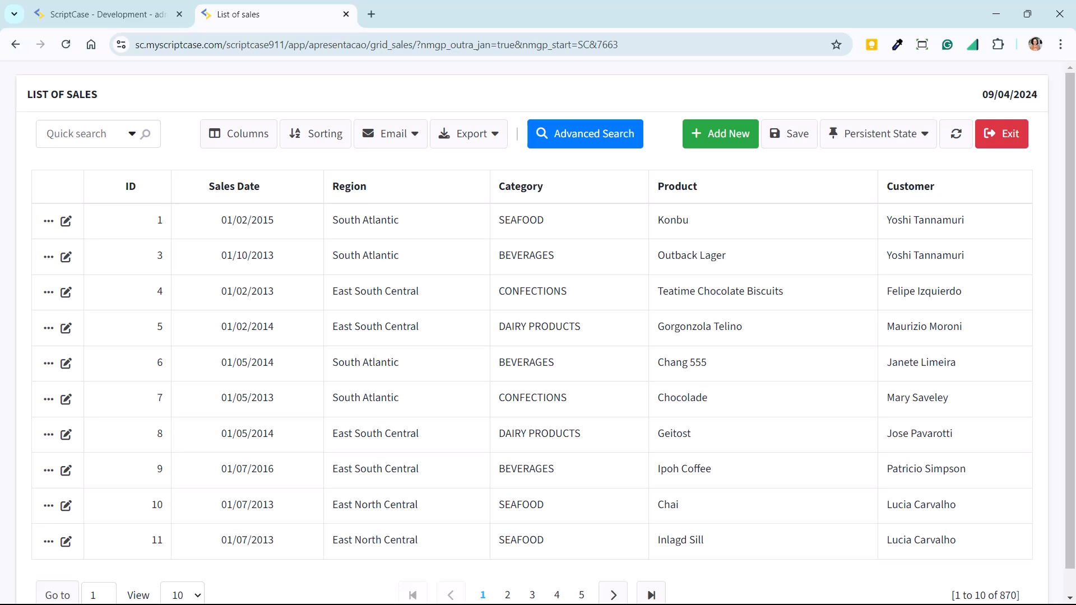
Inspect the sales list in the browser's developer tools with iPhone 14 Pro Max emulation and reload it for mobile display
right_click(496, 109)
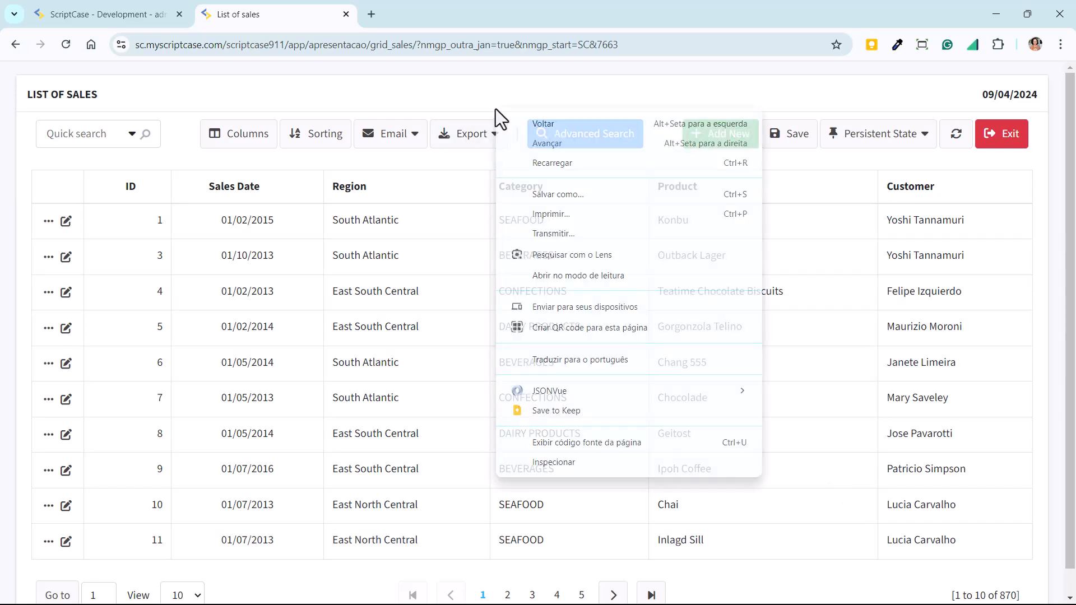
left_click(610, 460)
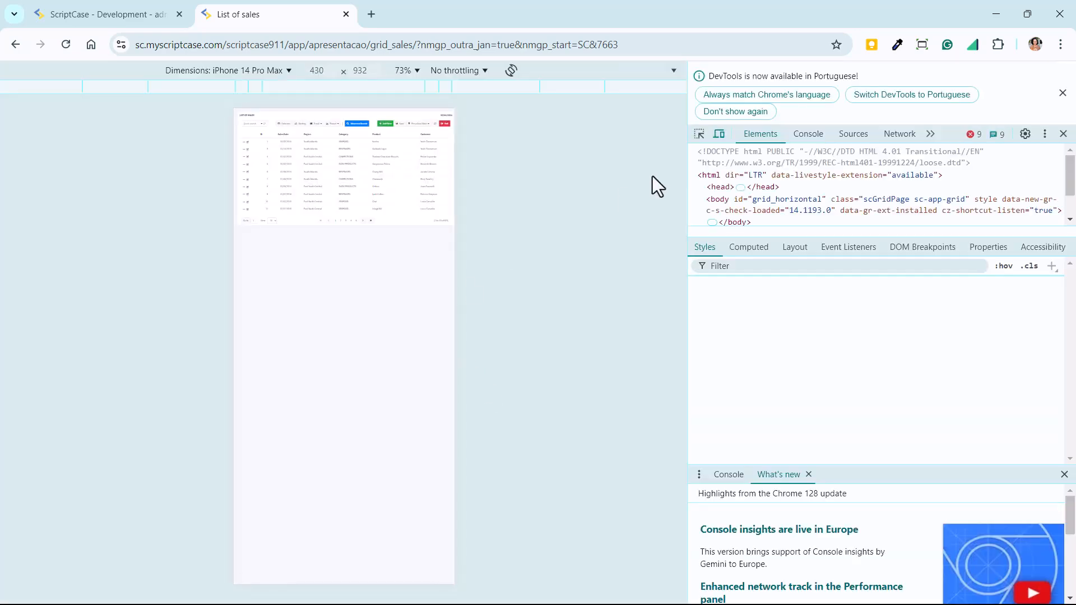
left_click(719, 137)
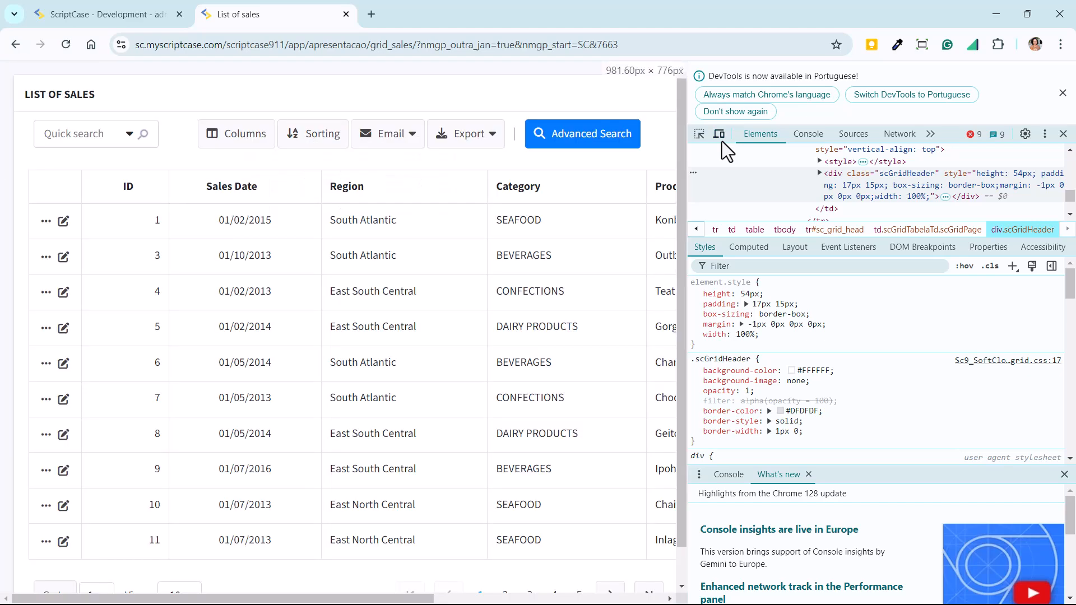
left_click(721, 140)
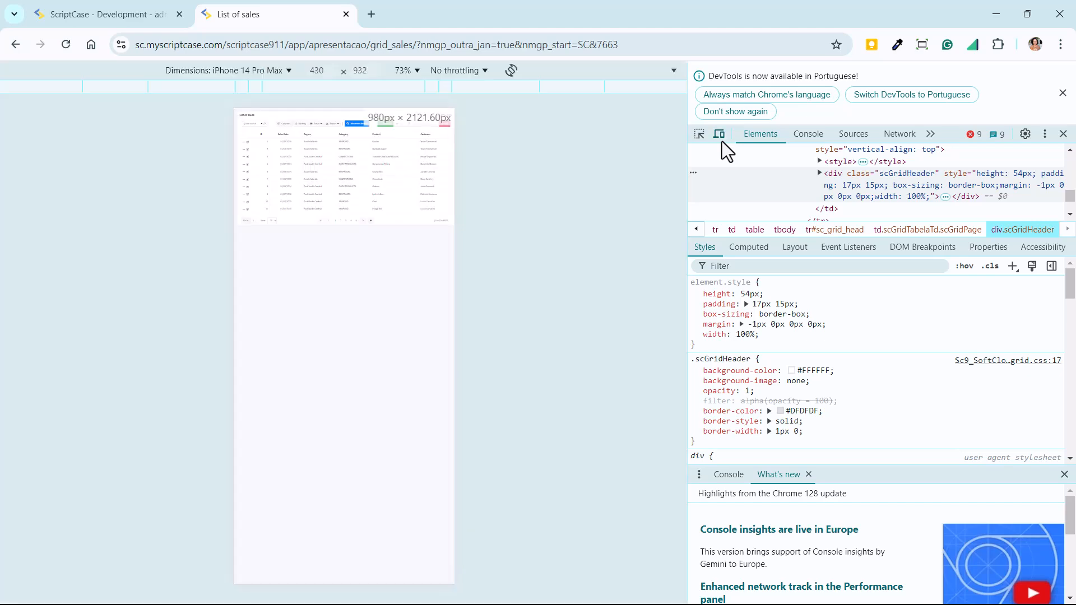
left_click(66, 44)
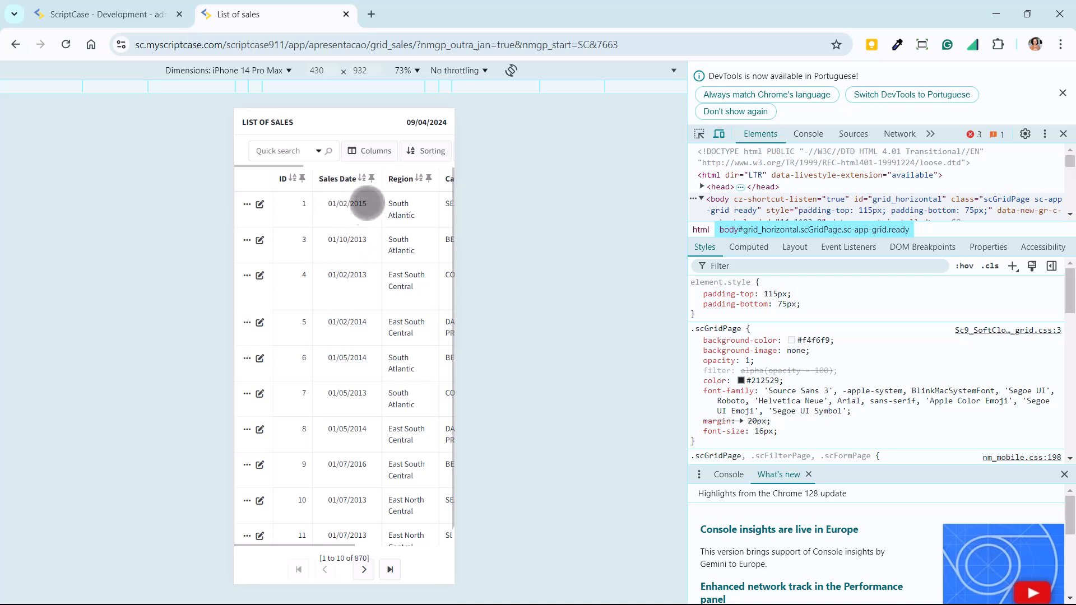
left_click_drag(365, 150, 343, 170)
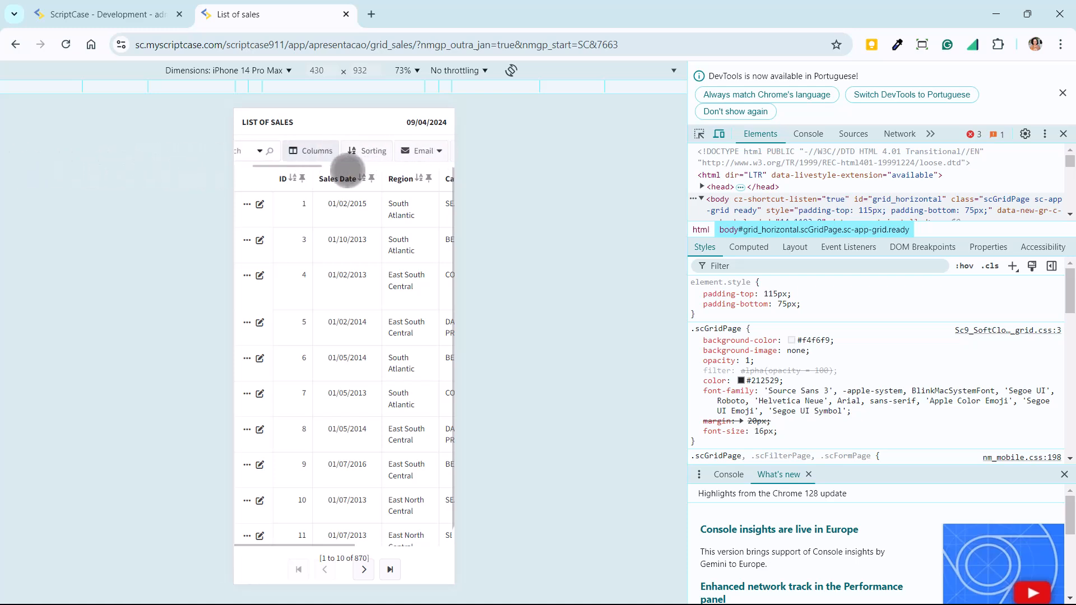
Switch back to the ScriptCase editor and view the mobile toolbar configuration of grid_sales
left_click(106, 12)
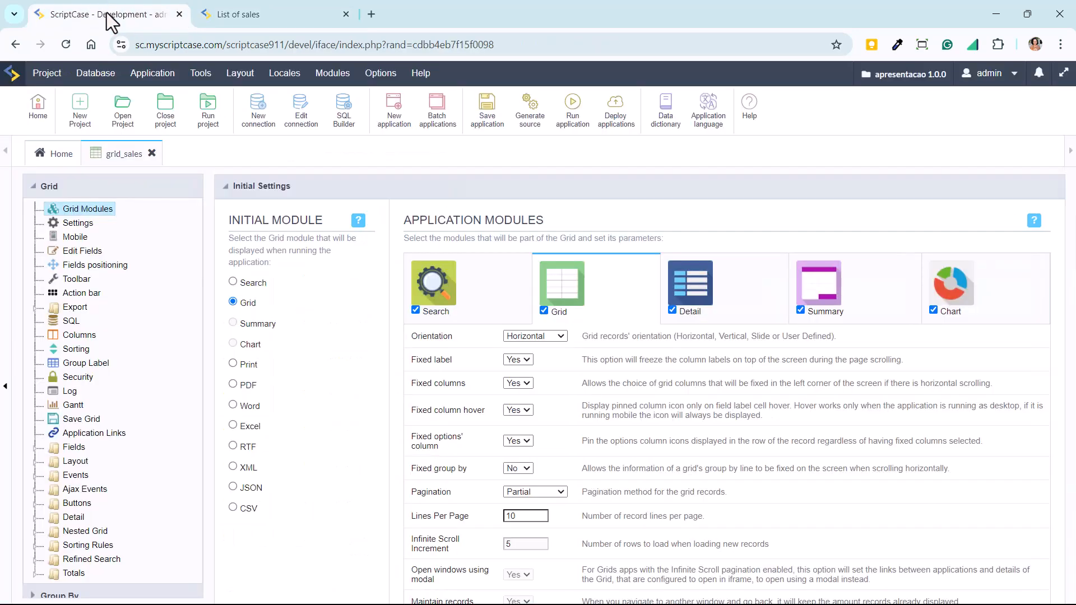
left_click(83, 280)
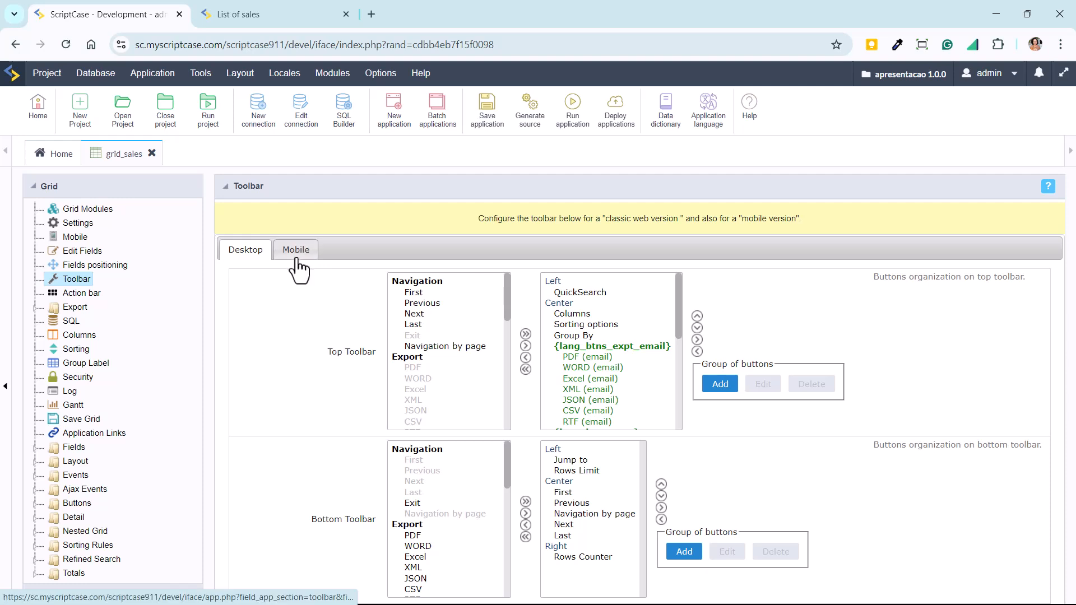
left_click(296, 250)
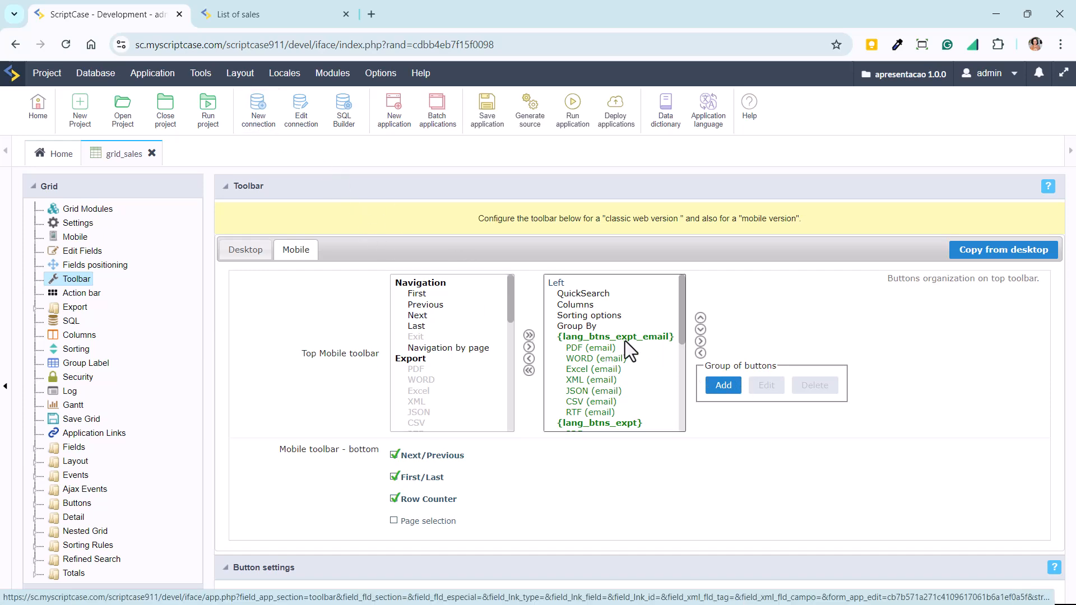
Return to the mobile preview of the sales list and check the export formats offered in its toolbar
left_click(277, 8)
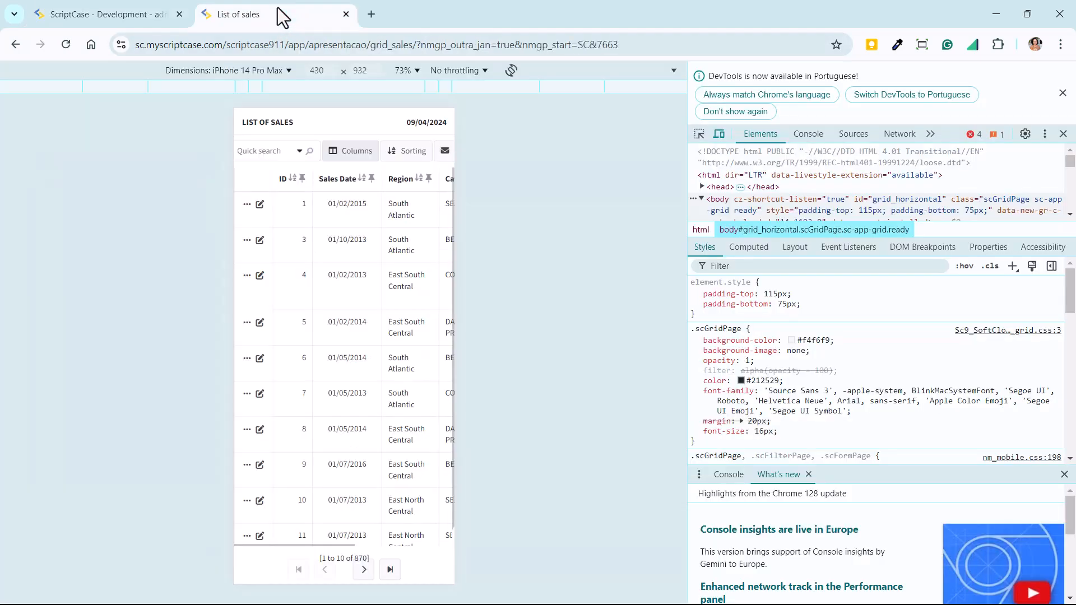
left_click_drag(351, 159, 217, 149)
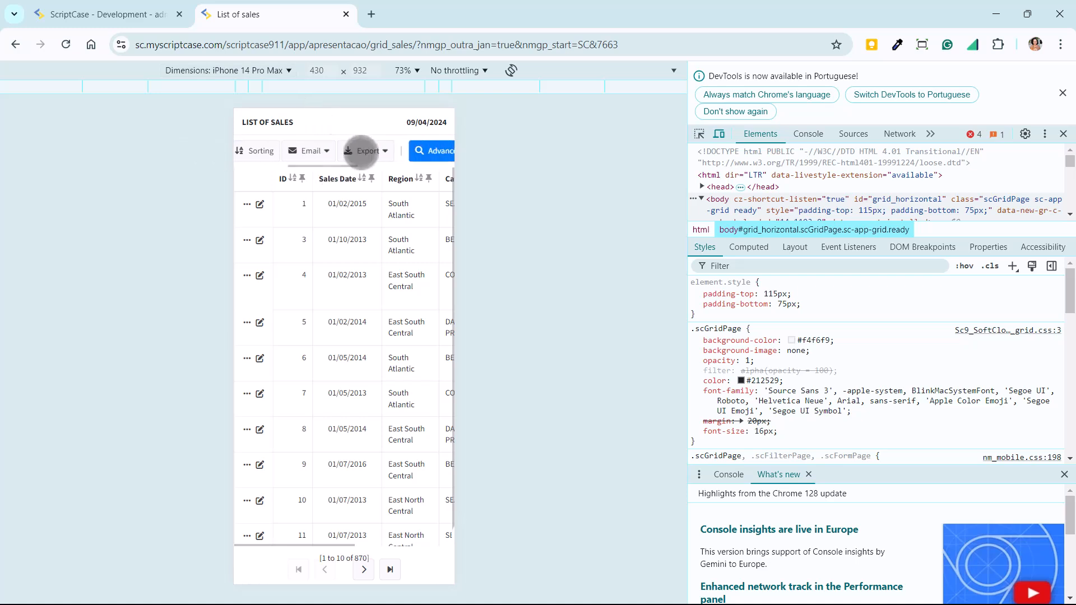
left_click(371, 150)
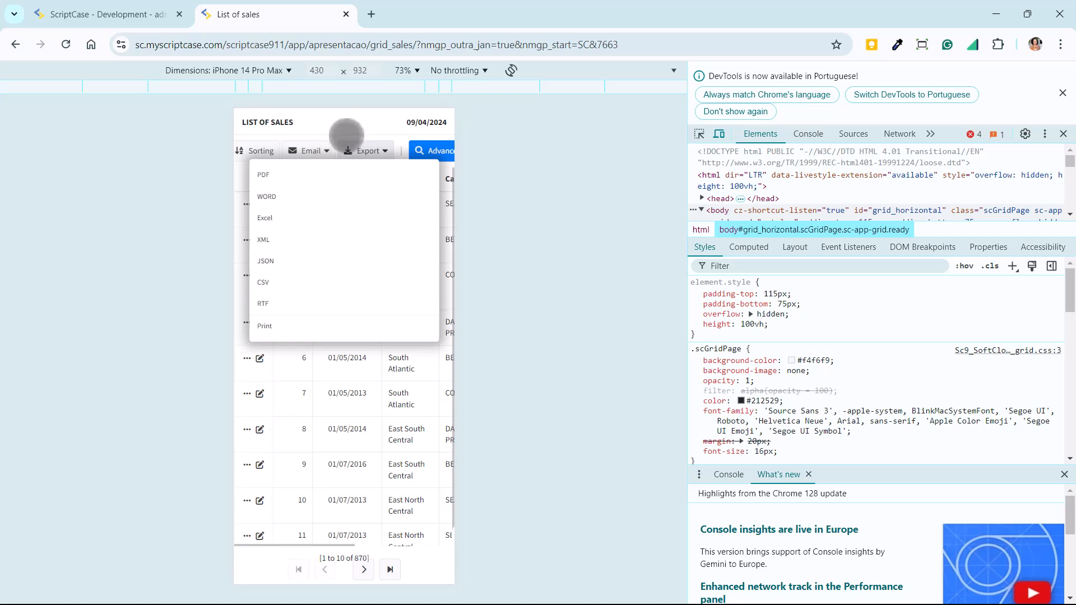
left_click(354, 158)
View the Advanced Sorting and Select Columns dialogs of the mobile grid, cancelling both without changes
left_click_drag(356, 151, 392, 149)
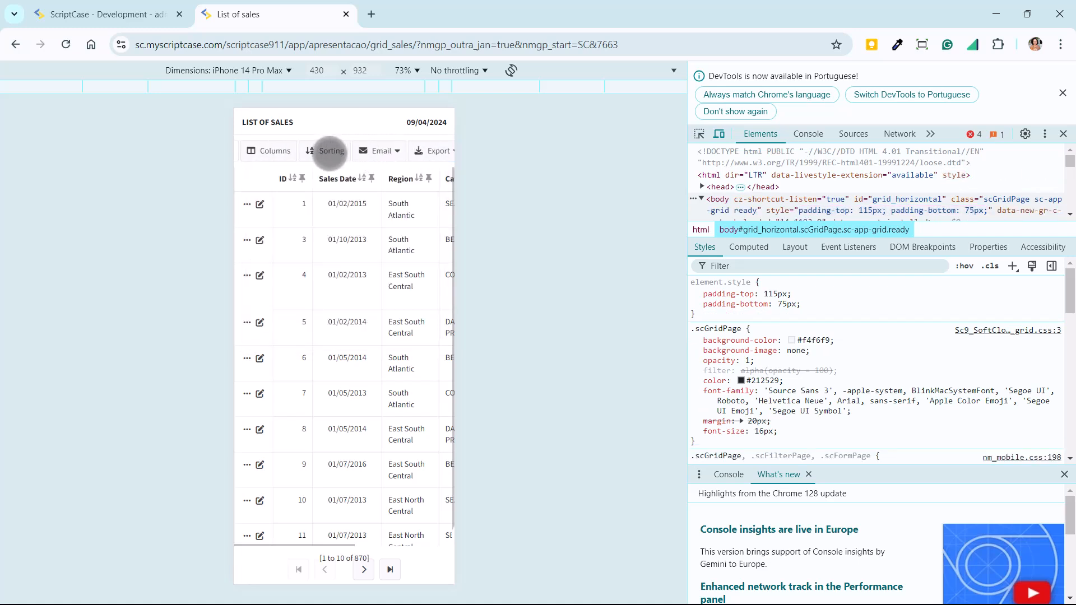
left_click(329, 151)
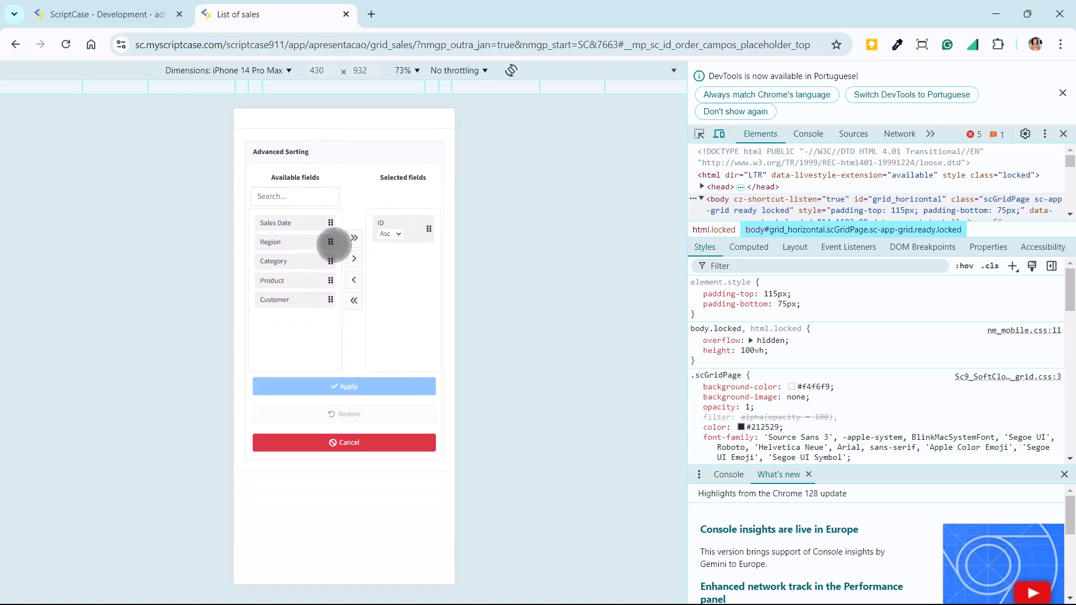
left_click(418, 443)
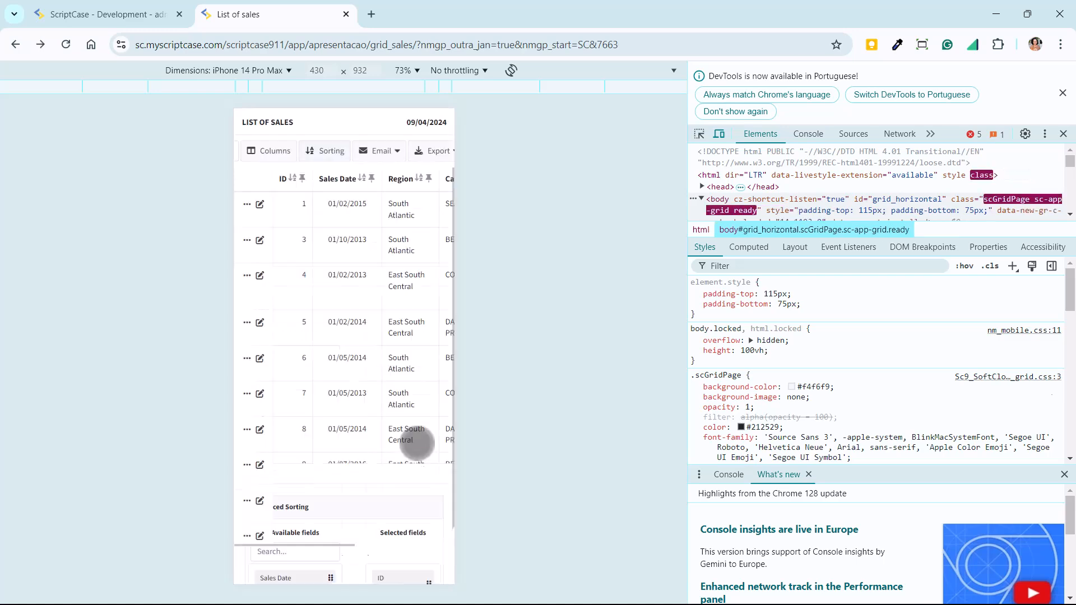
left_click(270, 151)
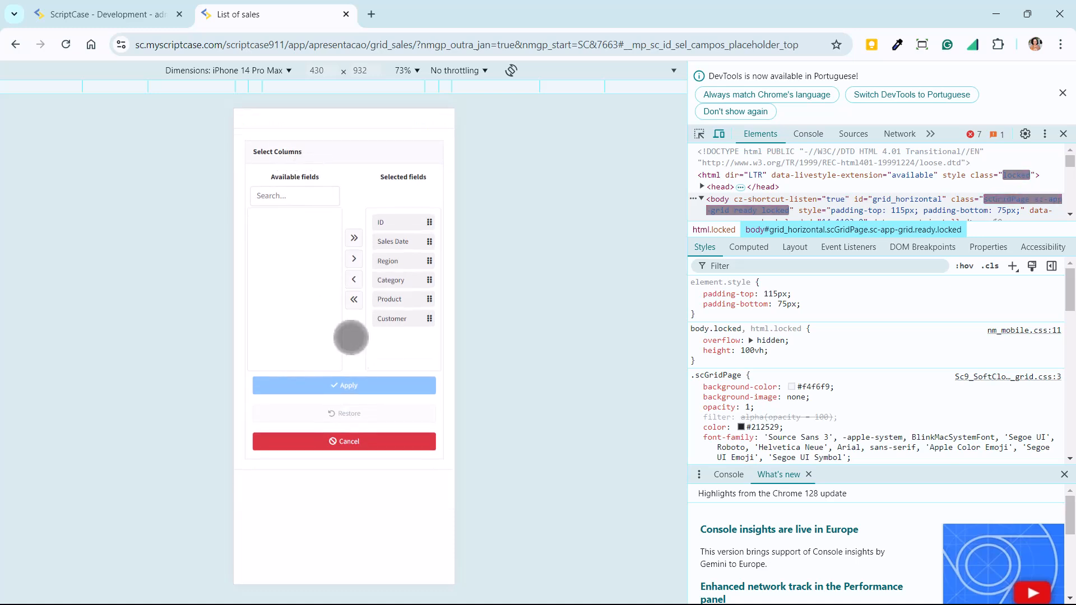
left_click(372, 443)
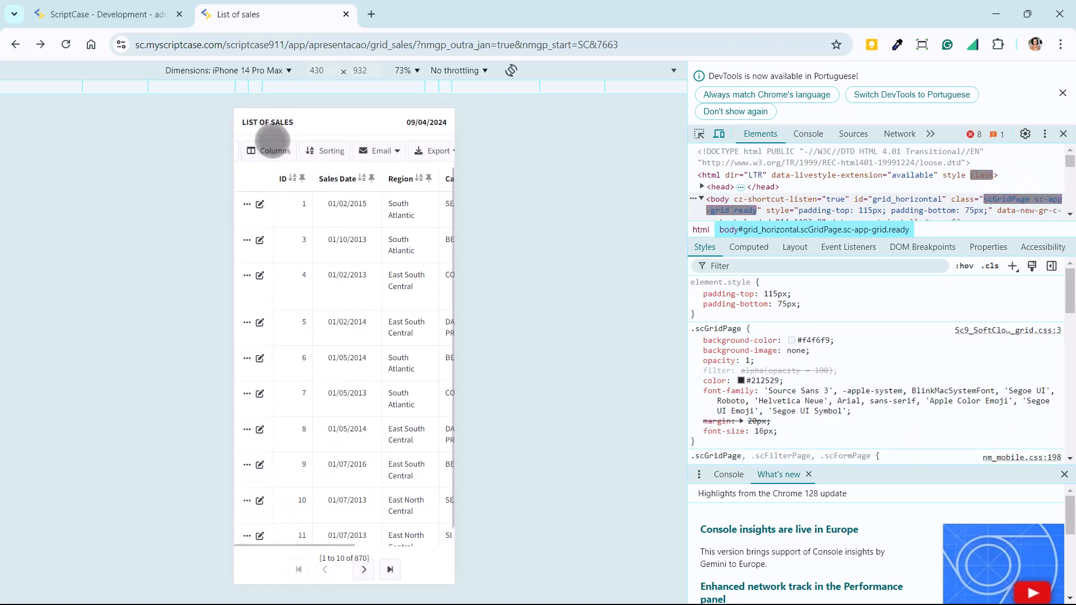
View the mobile grid's advanced search form and return to the sales list
left_click_drag(341, 159, 133, 147)
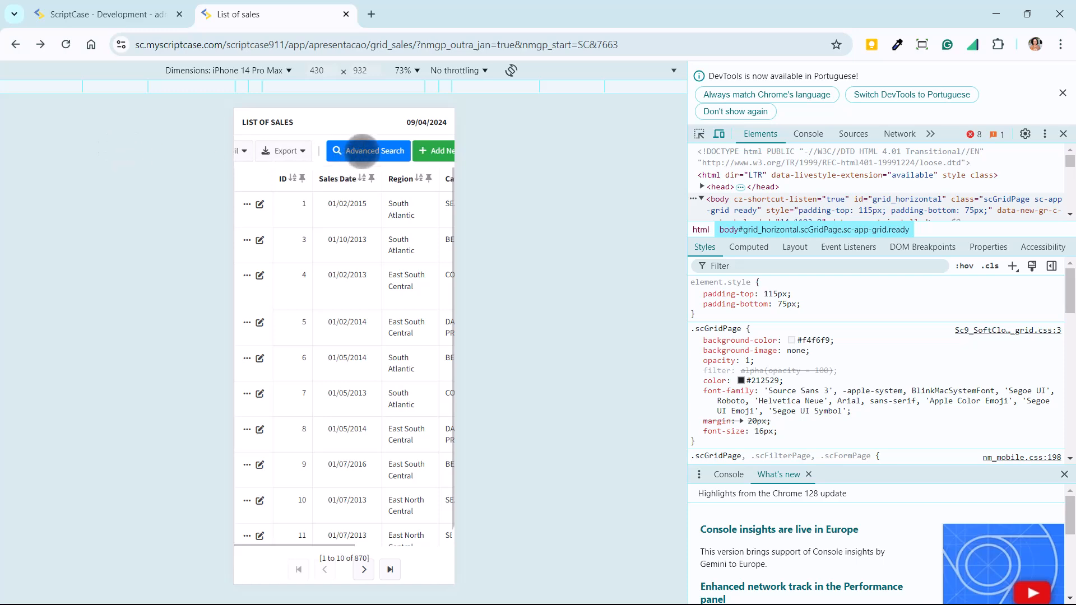
left_click(361, 150)
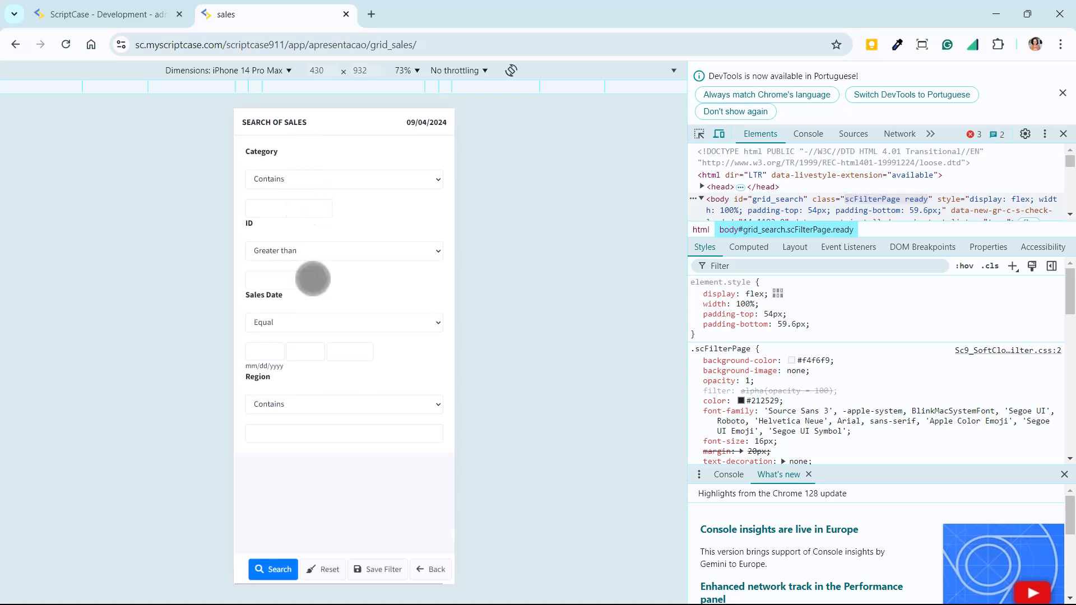
left_click(433, 571)
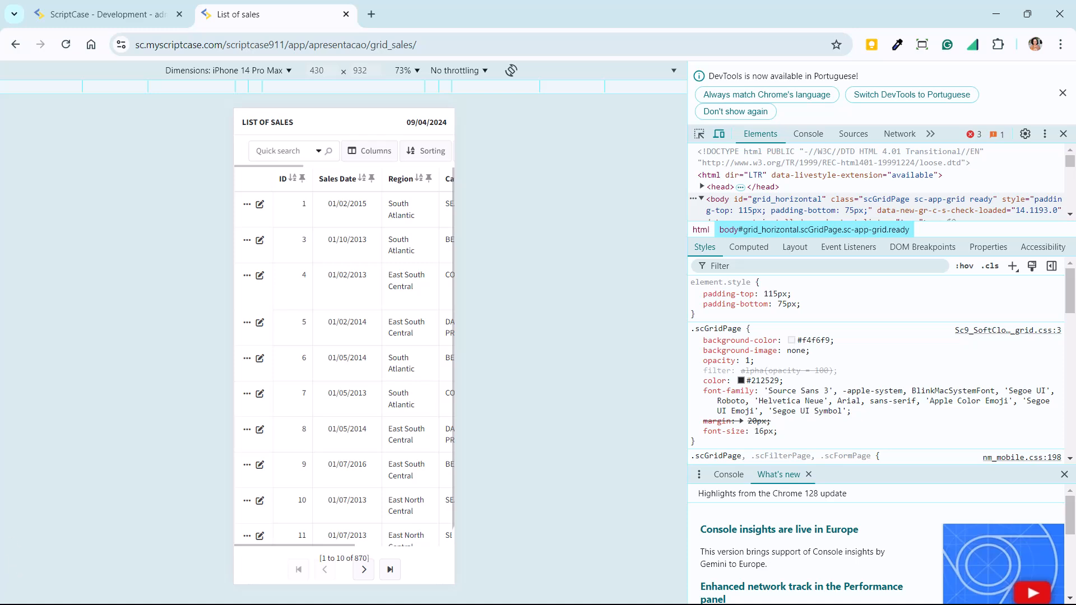
Pin the ID column in the mobile grid and bring the Category column into view beside it
mouse_move(327, 378)
left_mouse_down()
mouse_move(146, 377)
mouse_move(223, 392)
mouse_move(312, 385)
left_mouse_up()
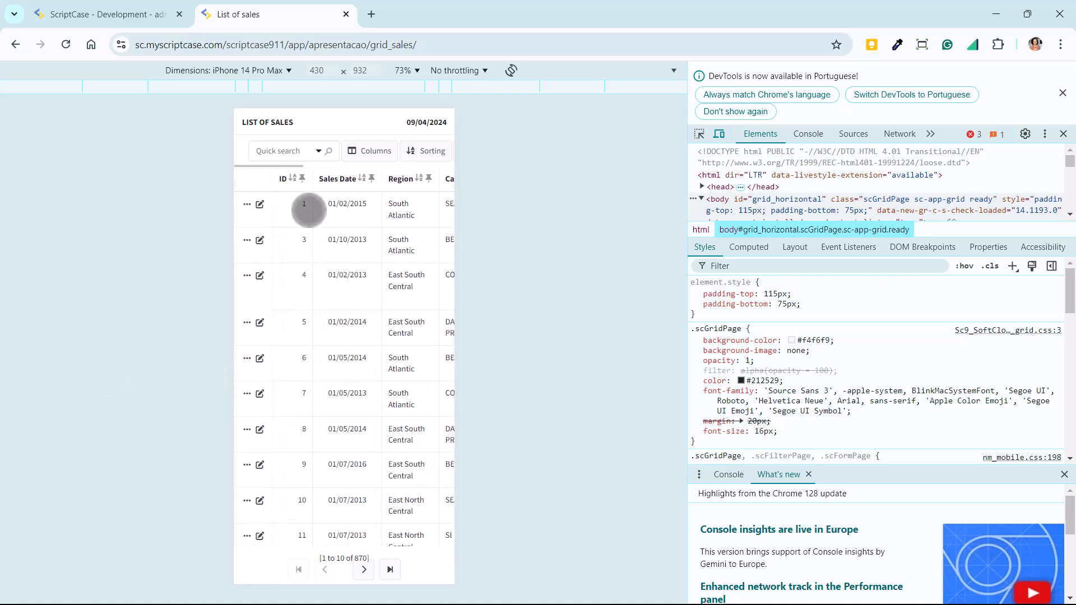
left_click_drag(397, 275, 338, 279)
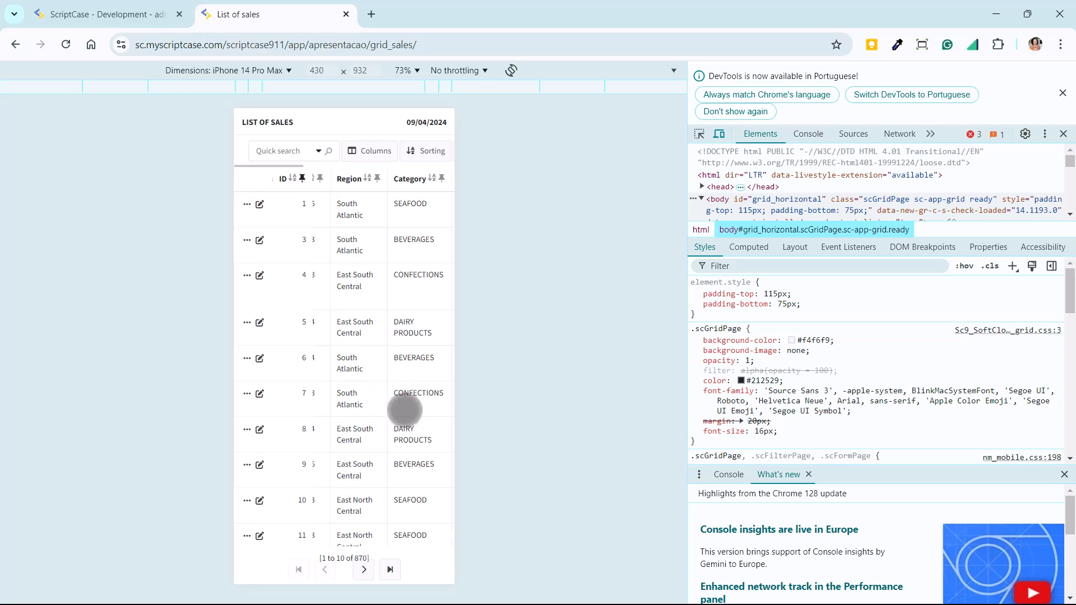
Set the lines per page in the Grid module of grid_sales to 50 and run the application again
left_click(143, 10)
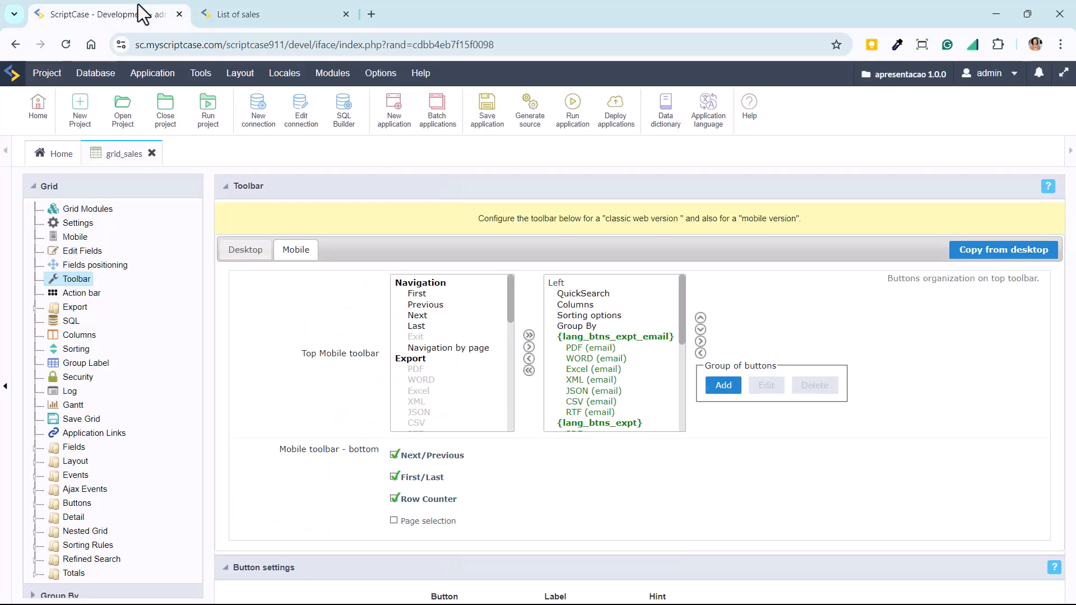
left_click(109, 211)
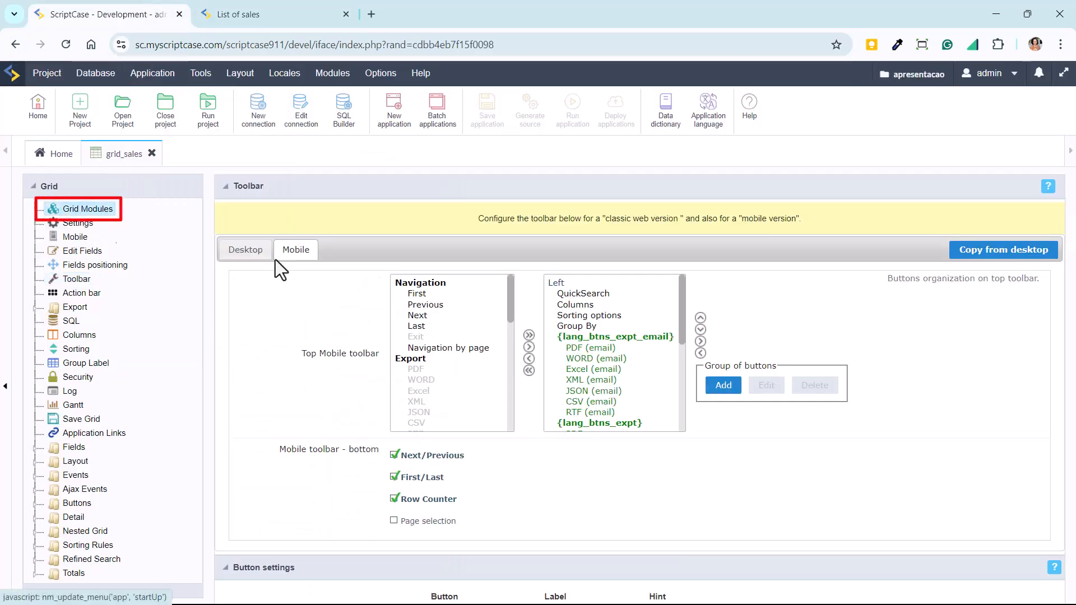
left_click(513, 515)
type("50")
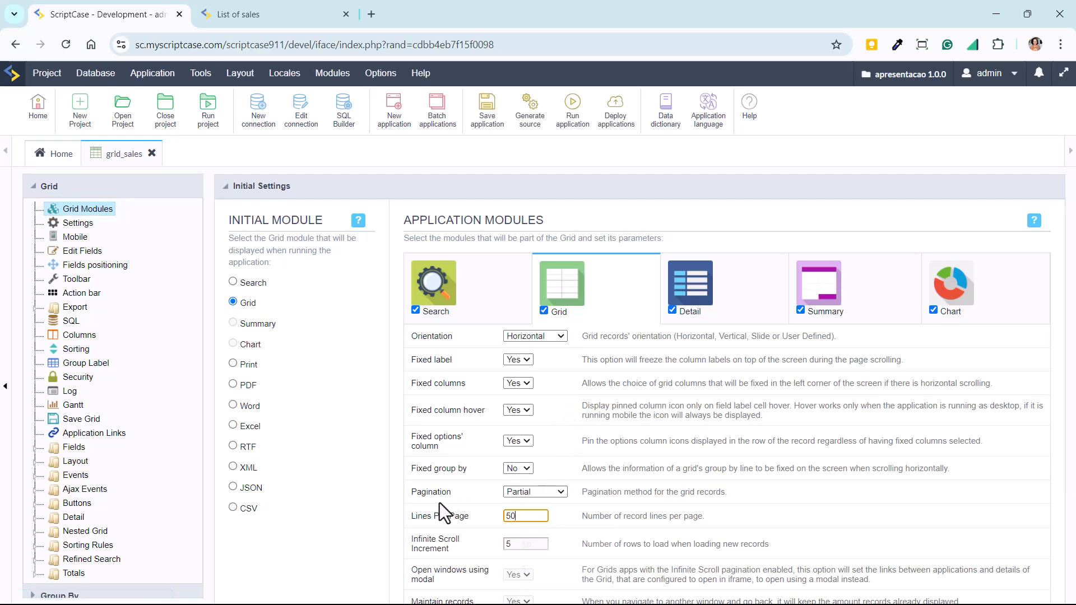
left_click(571, 134)
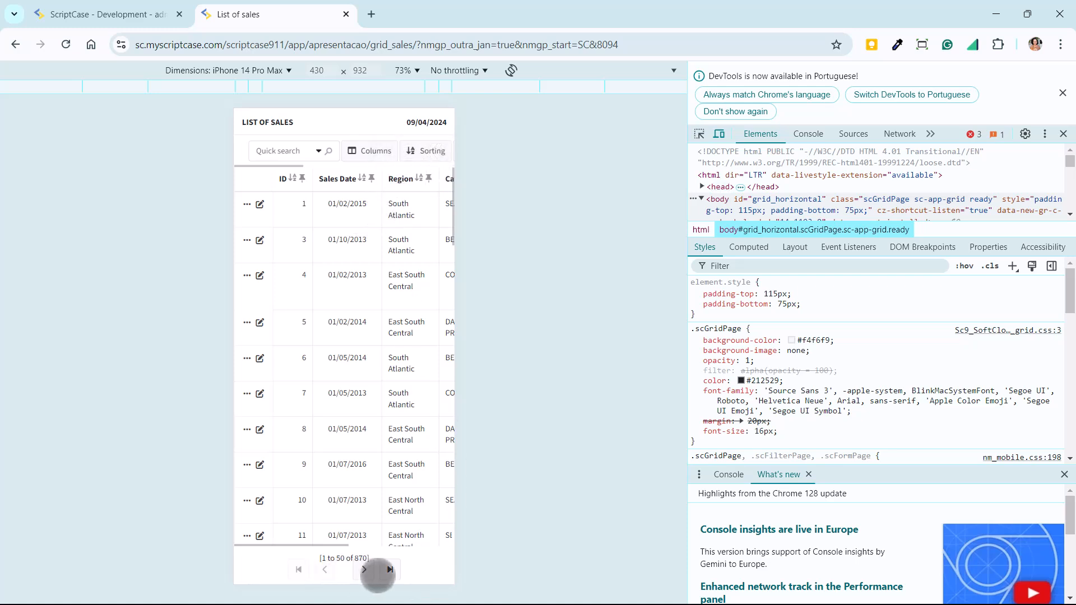
Look through the records on the first page of the mobile sales list
scroll(403, 504, "down", 1)
scroll(403, 504, "down", 8)
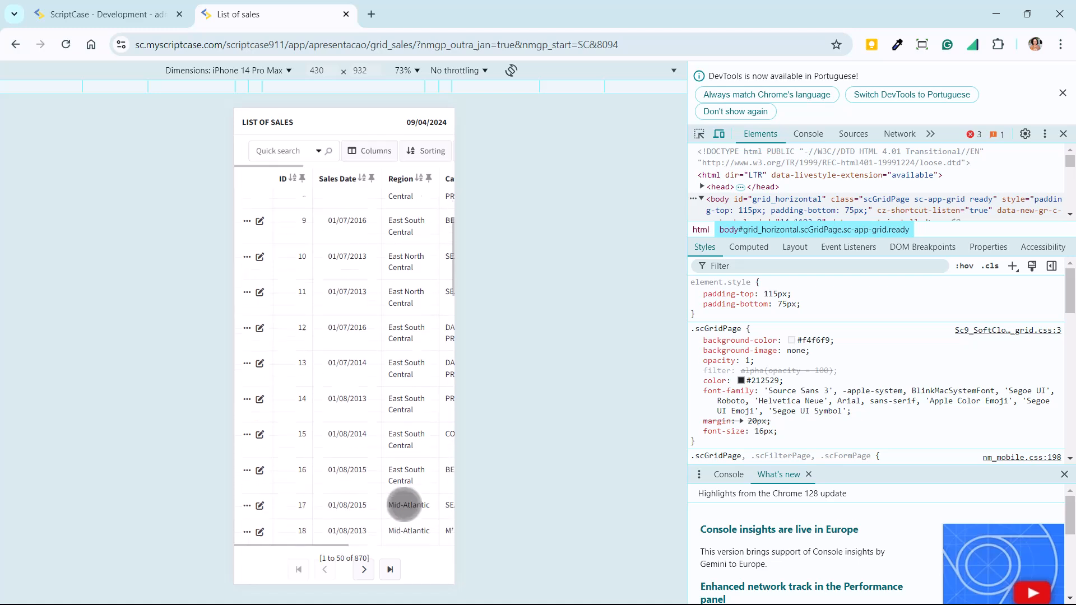
scroll(397, 509, "down", 10)
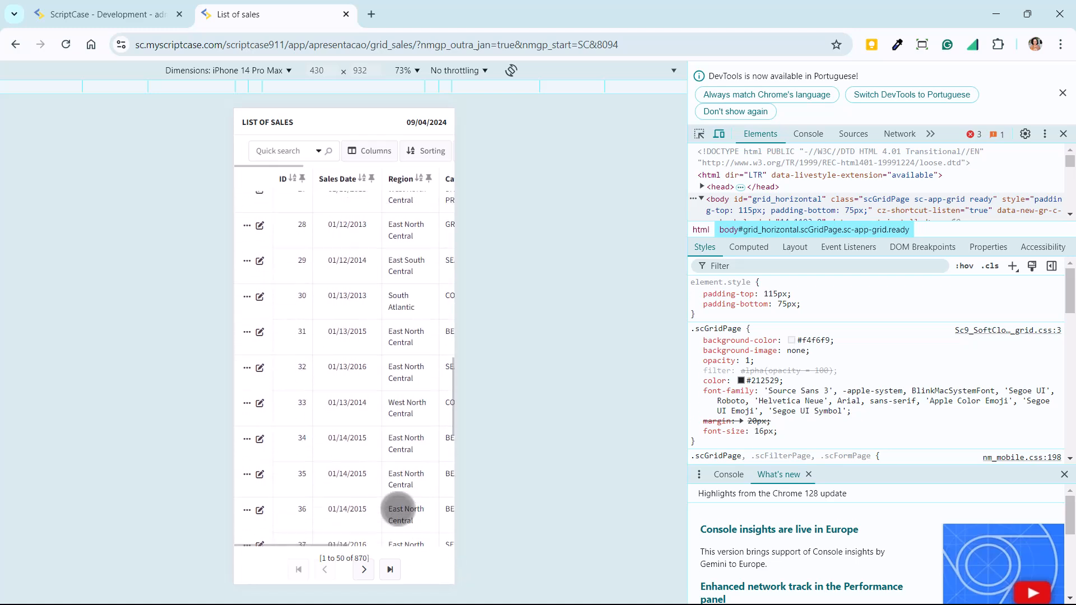
scroll(398, 509, "up", 3)
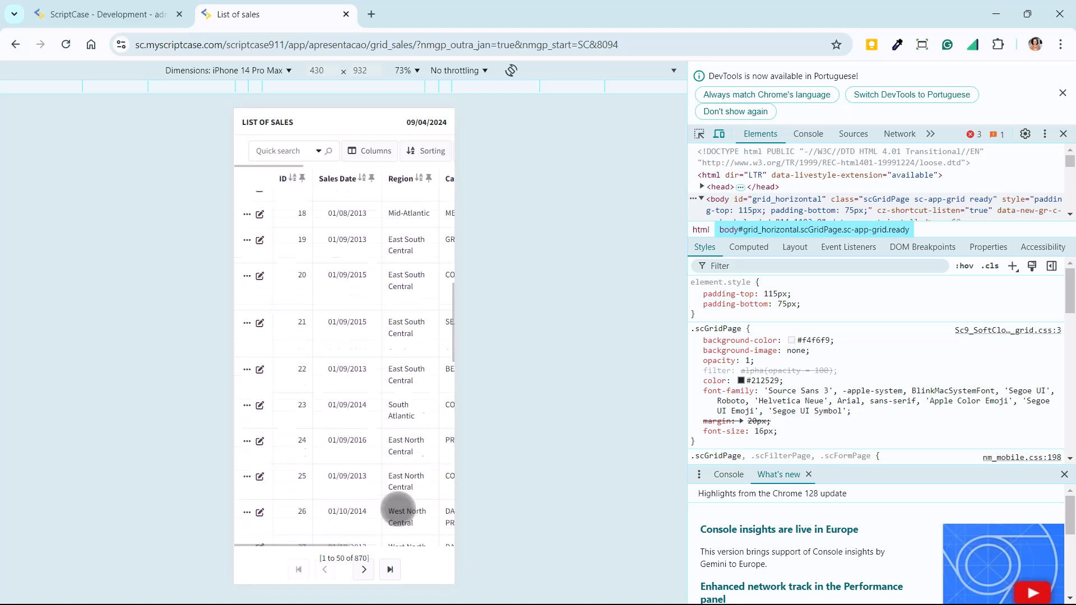
Switch back to the ScriptCase editor and open the mobile optimization settings of grid_sales
left_click(118, 11)
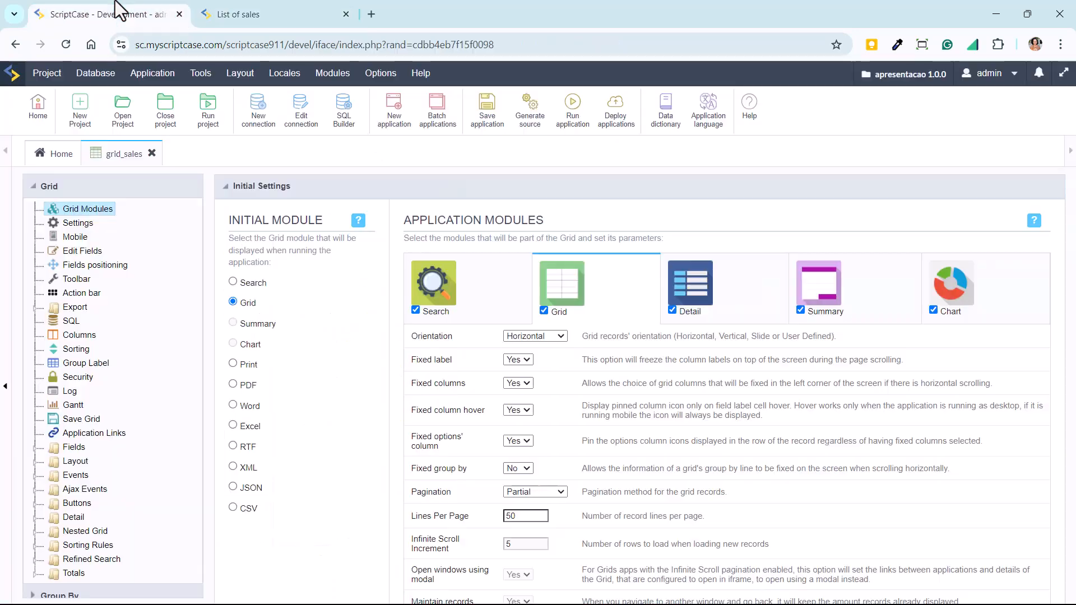
left_click(74, 236)
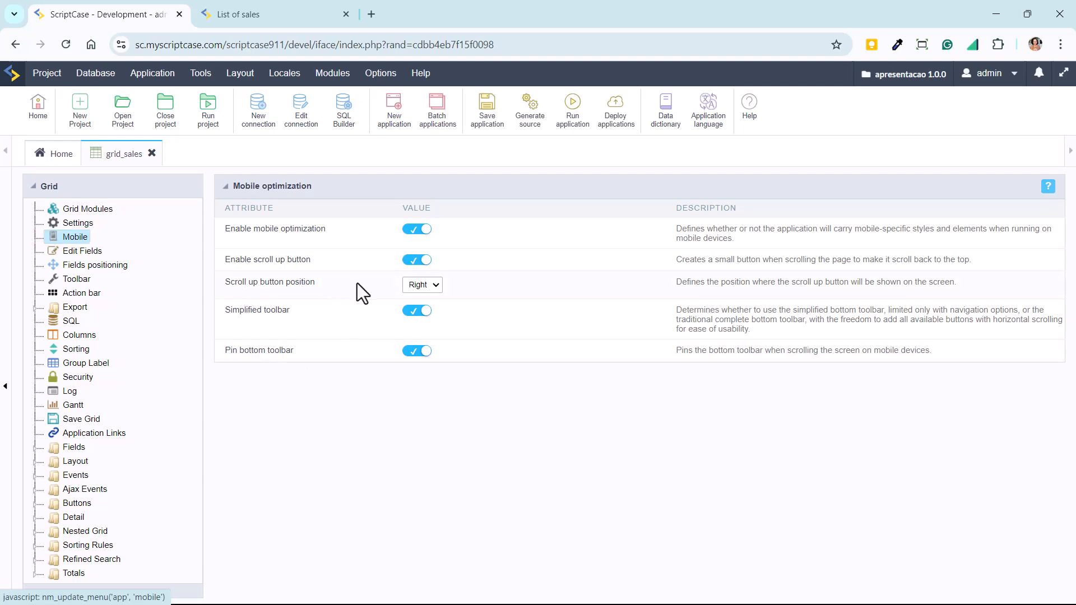
Review the scroll up button position choices, keeping Right, and point out the Pin bottom toolbar setting
left_click(432, 285)
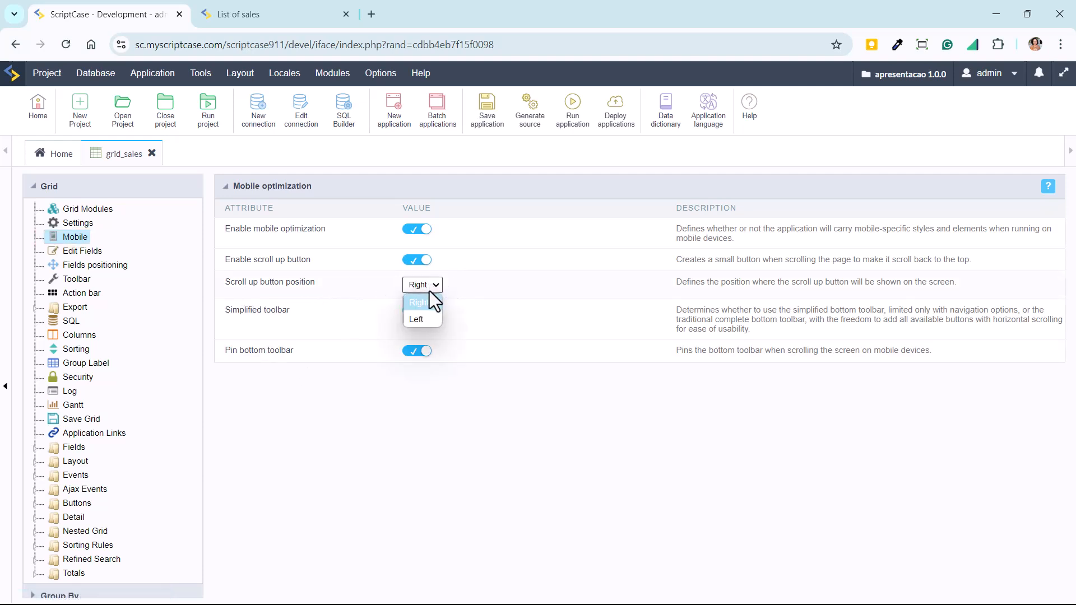
left_click(436, 302)
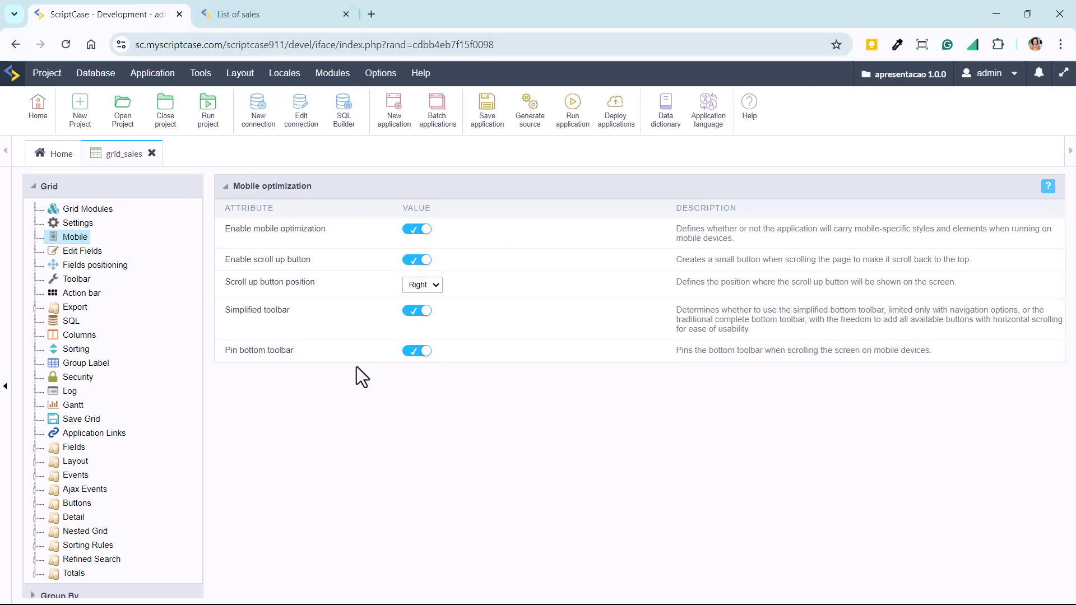
left_click_drag(270, 354, 329, 365)
Switch to the running List of sales and bring the Email button of its top mobile toolbar into view
left_click(242, 7)
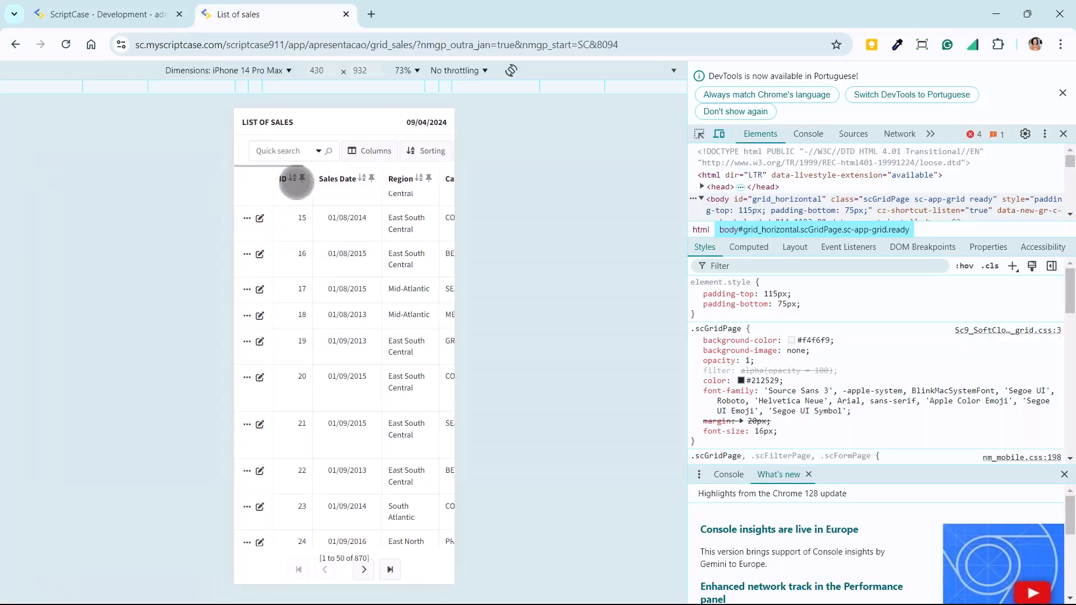
left_click_drag(367, 155, 318, 150)
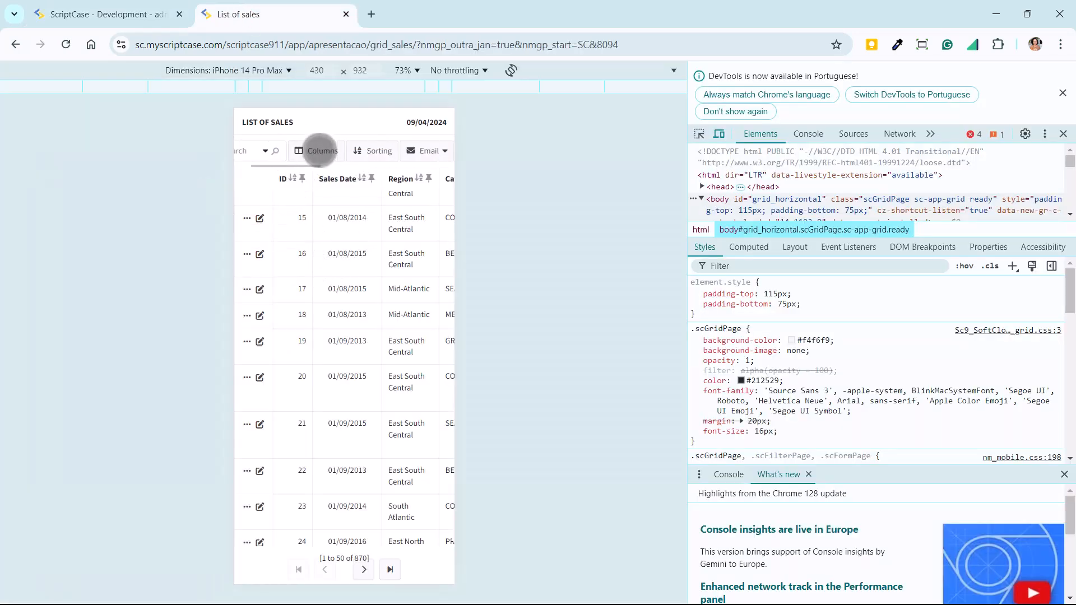
Return to the ScriptCase editor and examine the mobile button organization in the toolbar settings of grid_sales
left_click(54, 7)
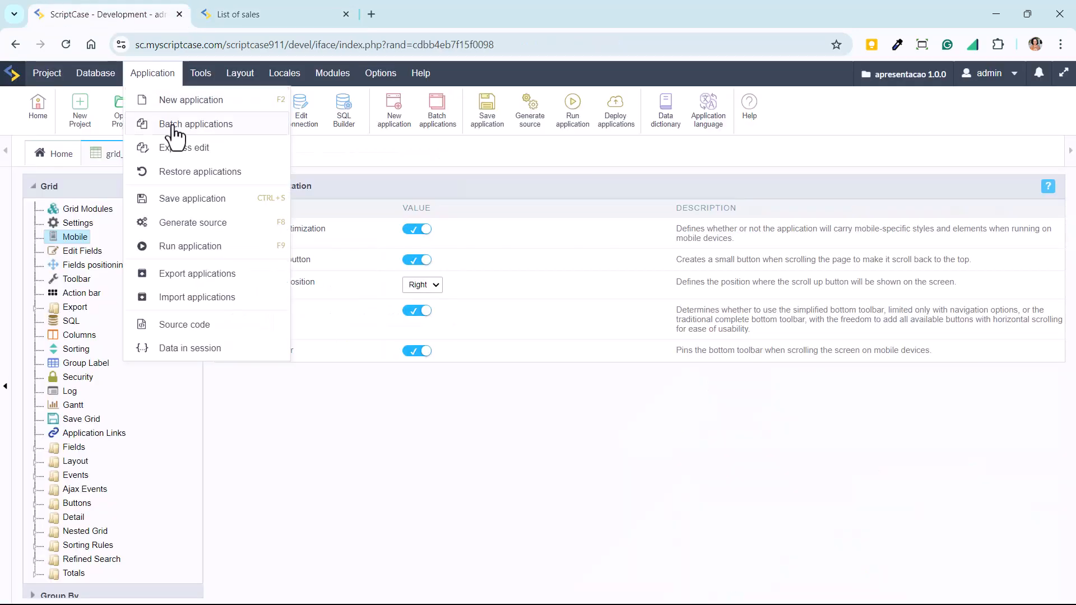
left_click(89, 281)
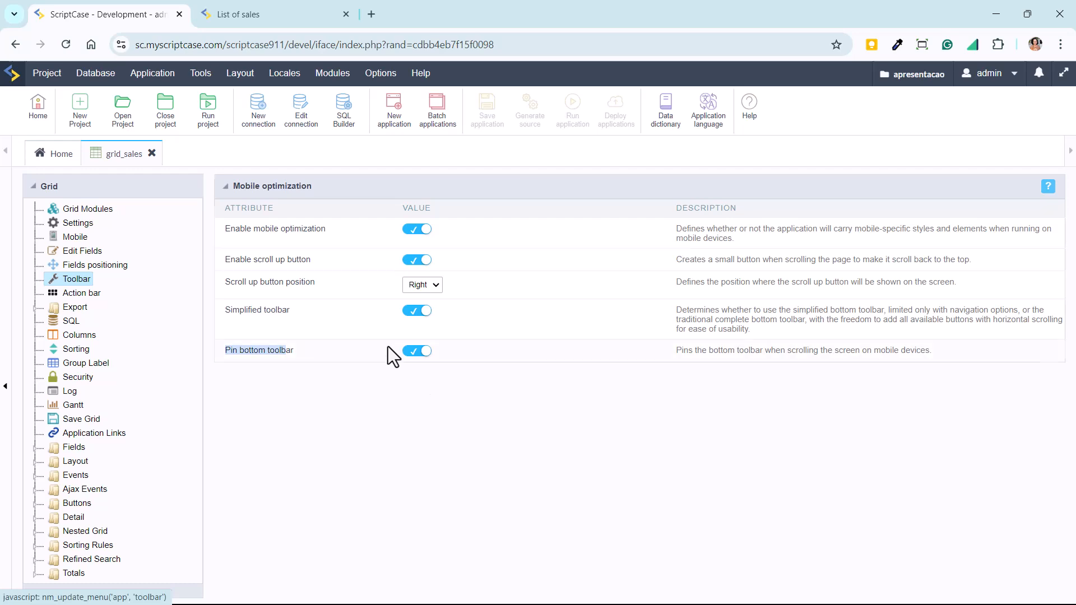
left_click(295, 251)
scroll(439, 471, "down", 1)
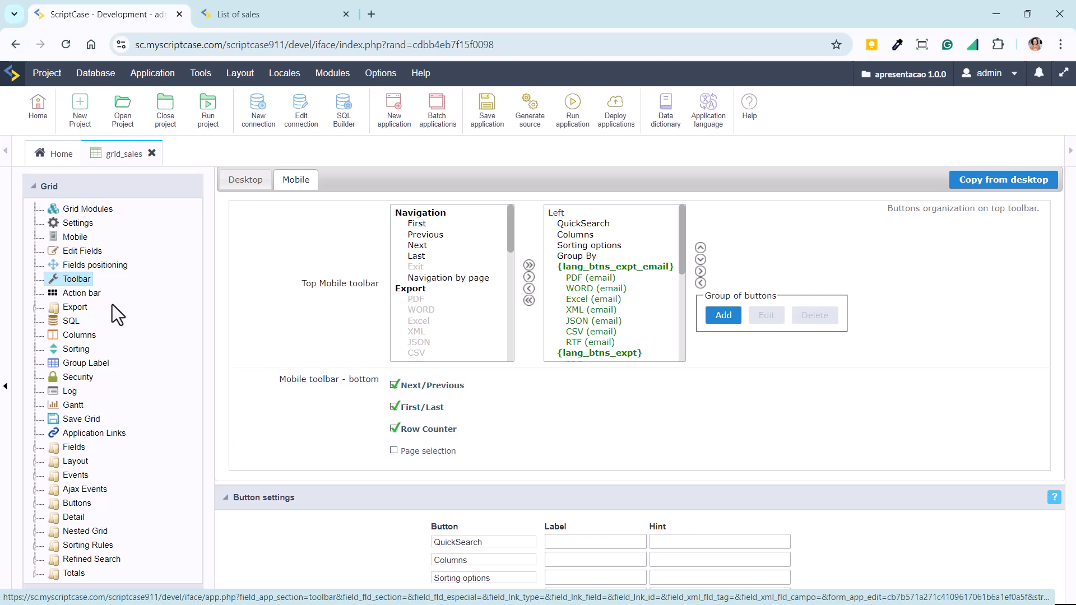
Disable Pin bottom toolbar in the mobile optimization settings of grid_sales and run the application
left_click(71, 239)
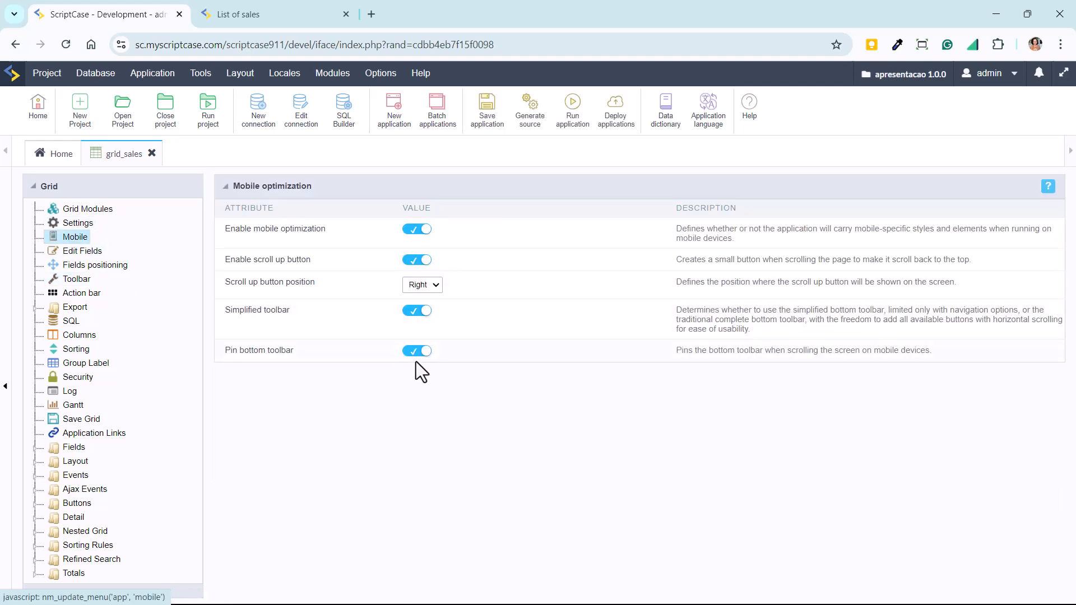
left_click(417, 352)
left_click(574, 119)
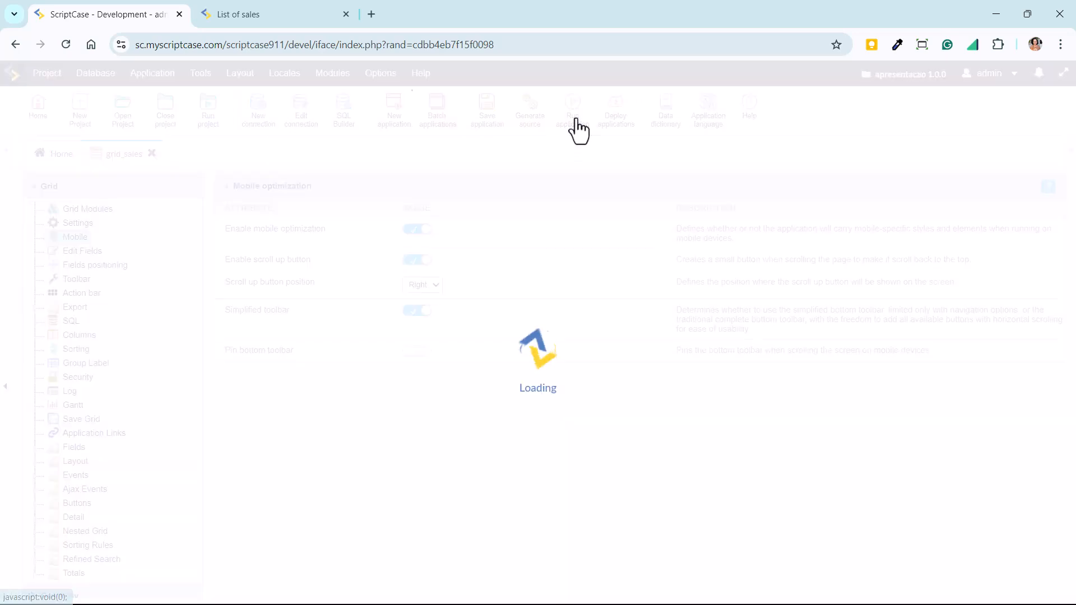
Check the bottom toolbar while browsing the mobile sales list, return to the first record with the scroll up button, and recheck after reloading the page
left_click(257, 3)
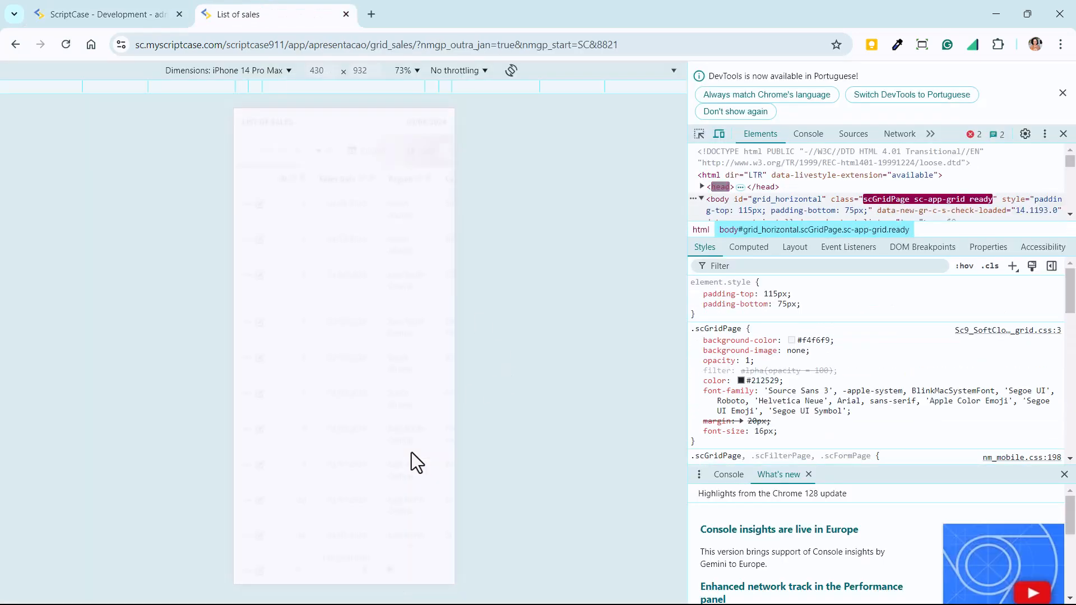
scroll(404, 471, "down", 6)
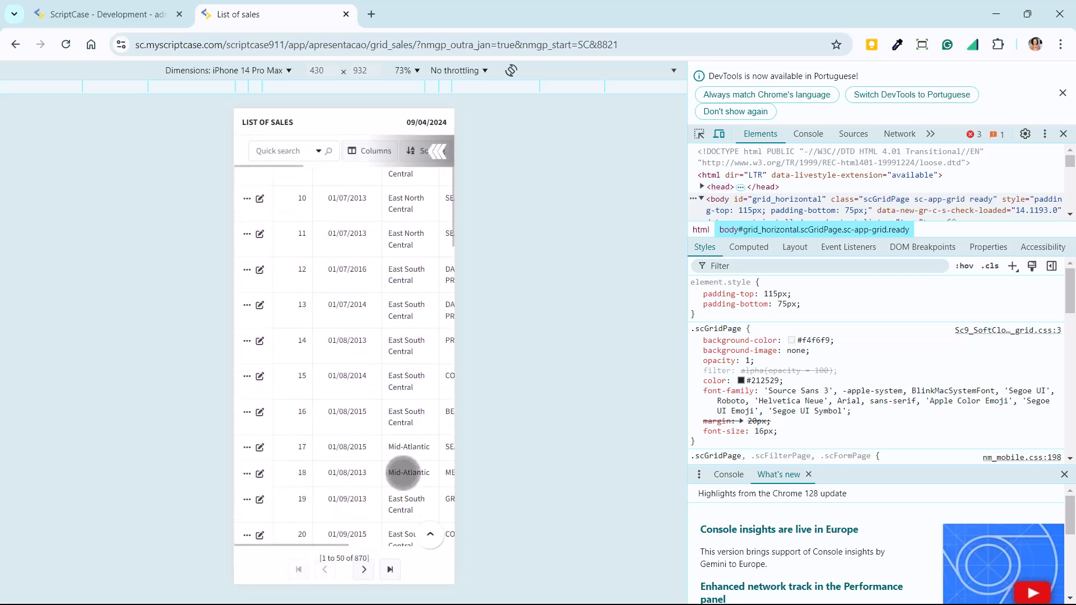
scroll(402, 472, "down", 10)
scroll(395, 469, "down", 9)
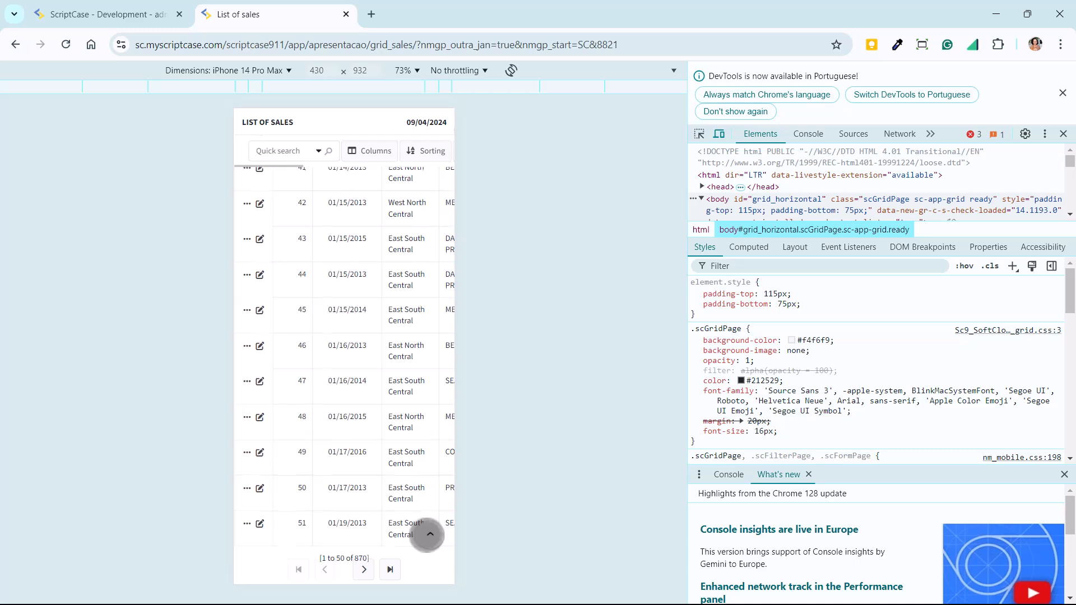
left_click(429, 534)
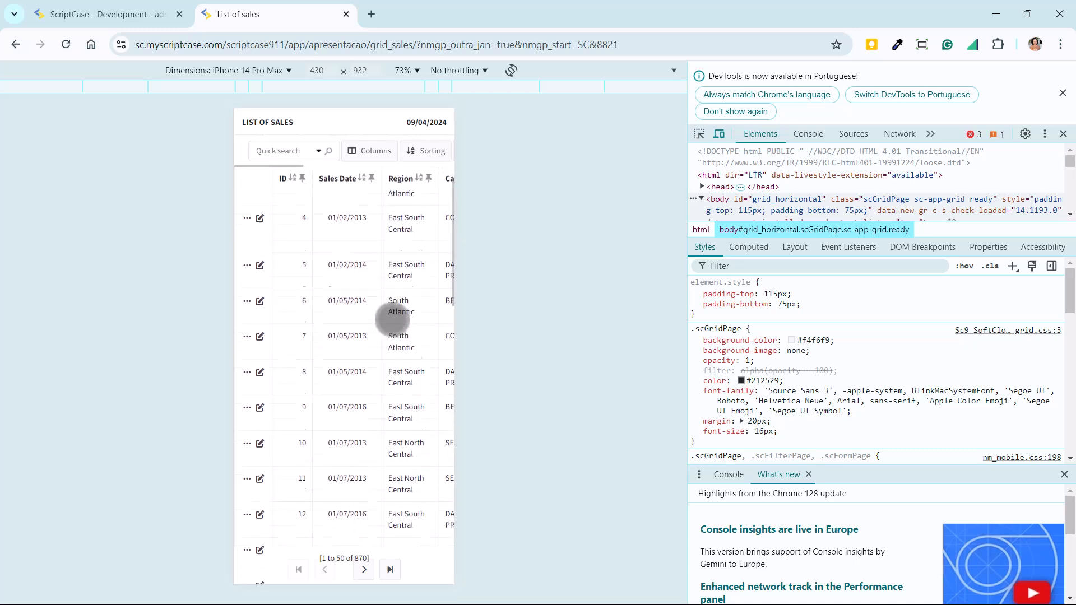
left_click(66, 44)
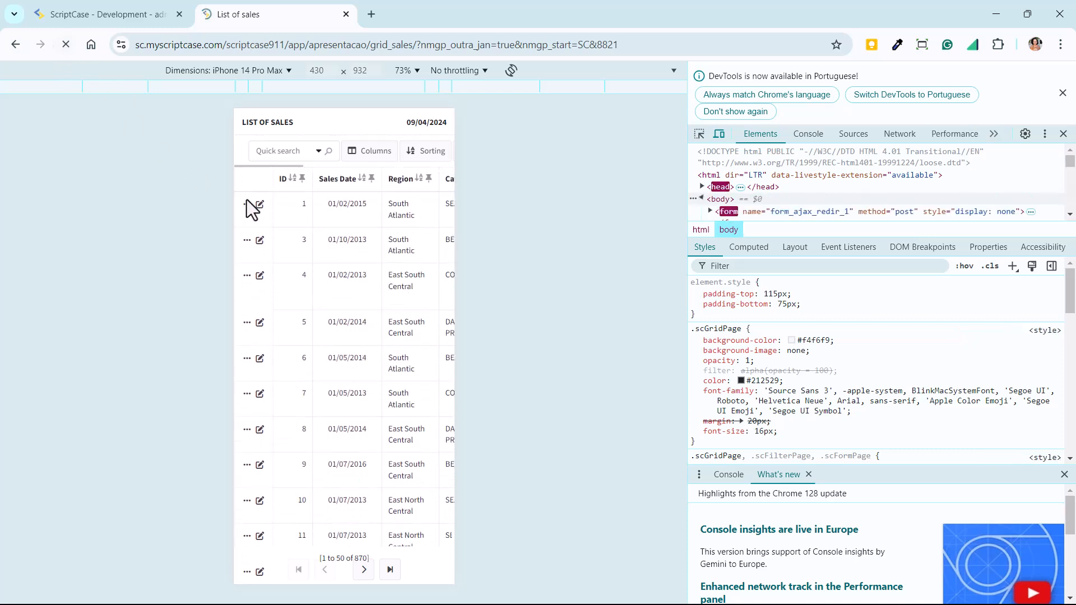
scroll(391, 307, "down", 2)
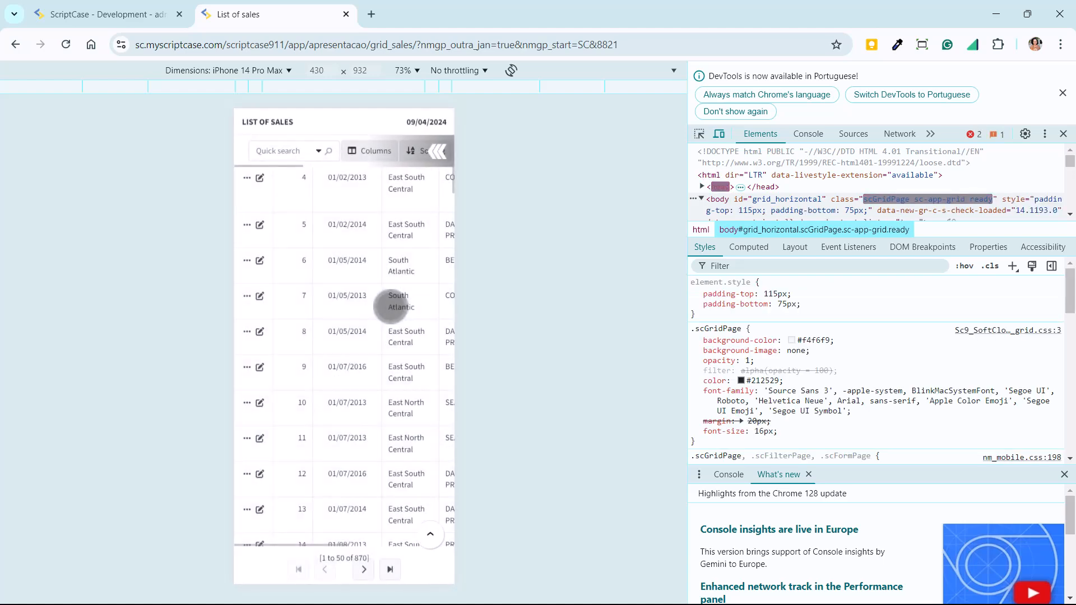
Switch back to the ScriptCase editor and enable Pin bottom toolbar again for grid_sales
left_click(109, 14)
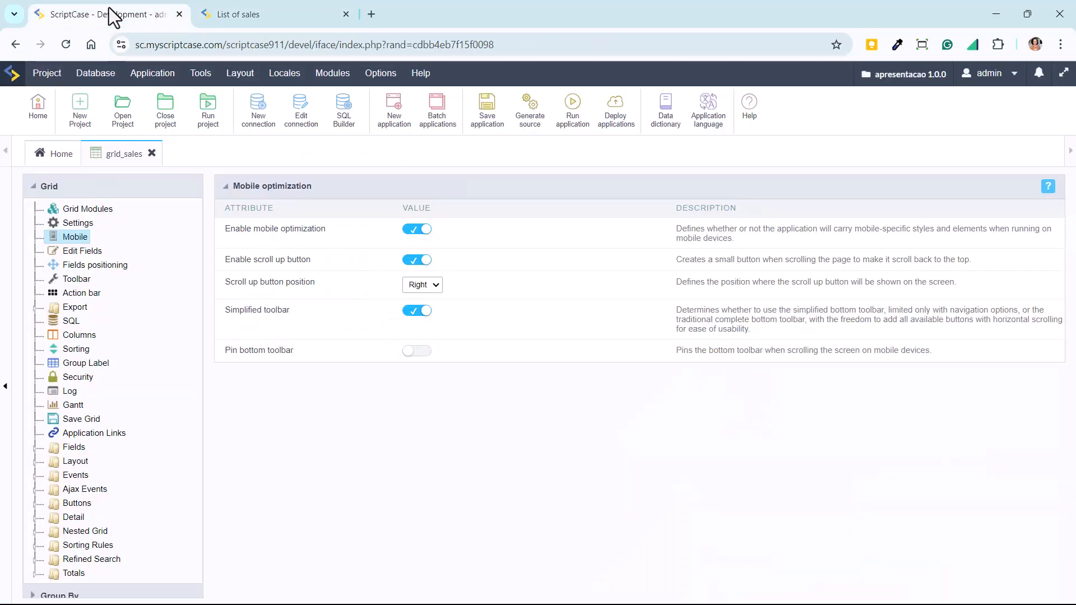
left_click(419, 352)
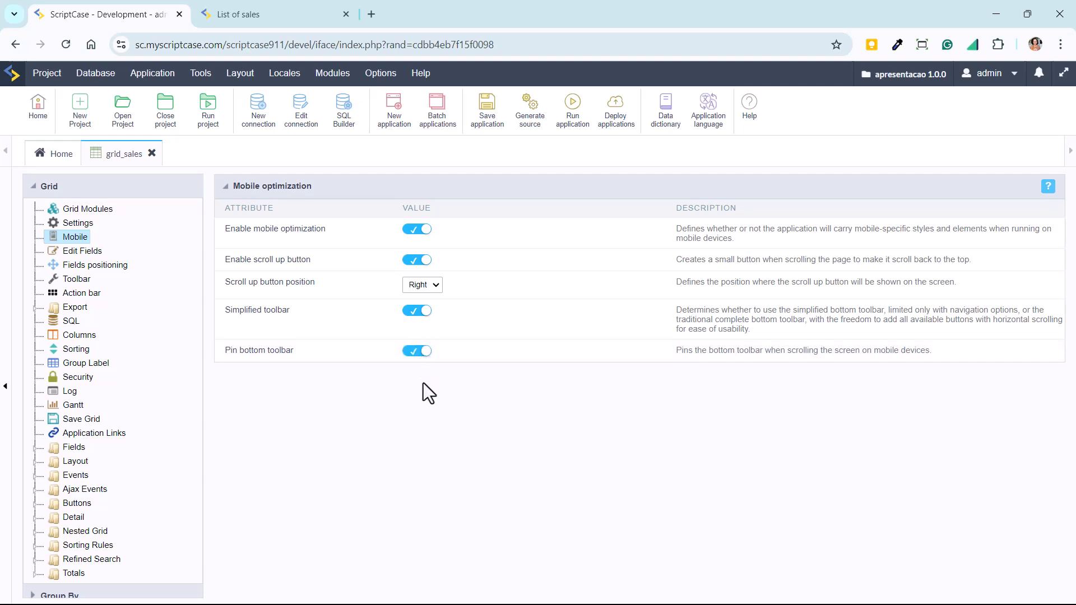